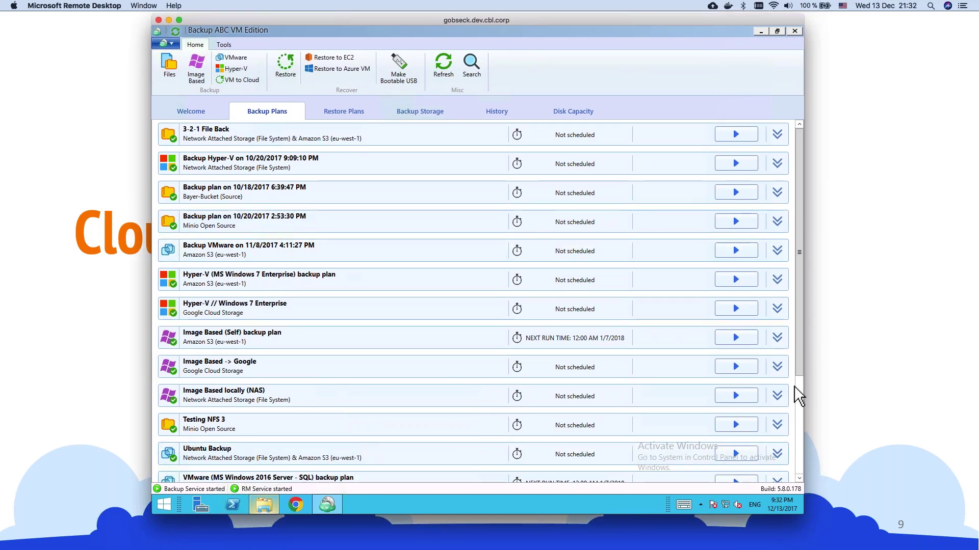
- Look through the backup plans list, down to the details of the plan created on 12/13/2017 8:50:24 PM
scroll(802, 358, "down", 1)
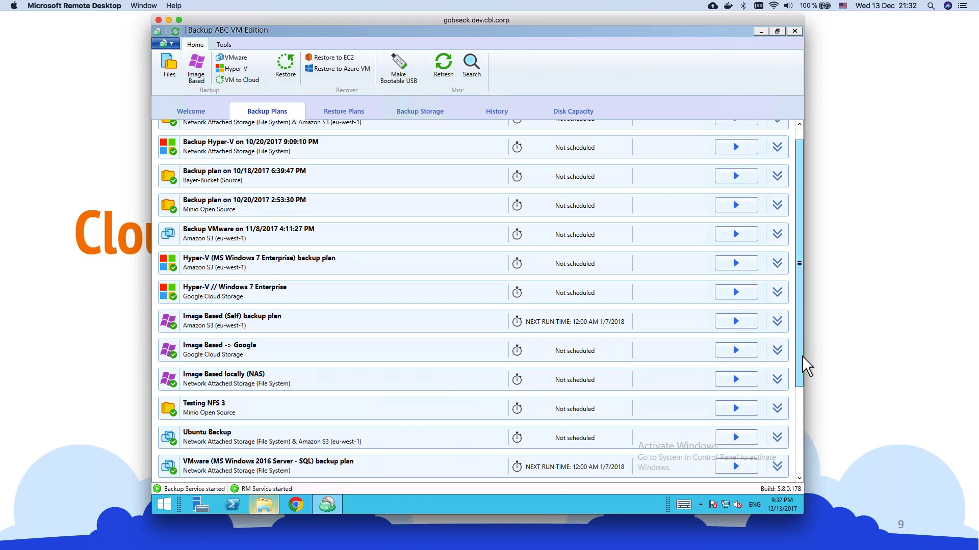
scroll(802, 367, "down", 2)
scroll(800, 258, "up", 5)
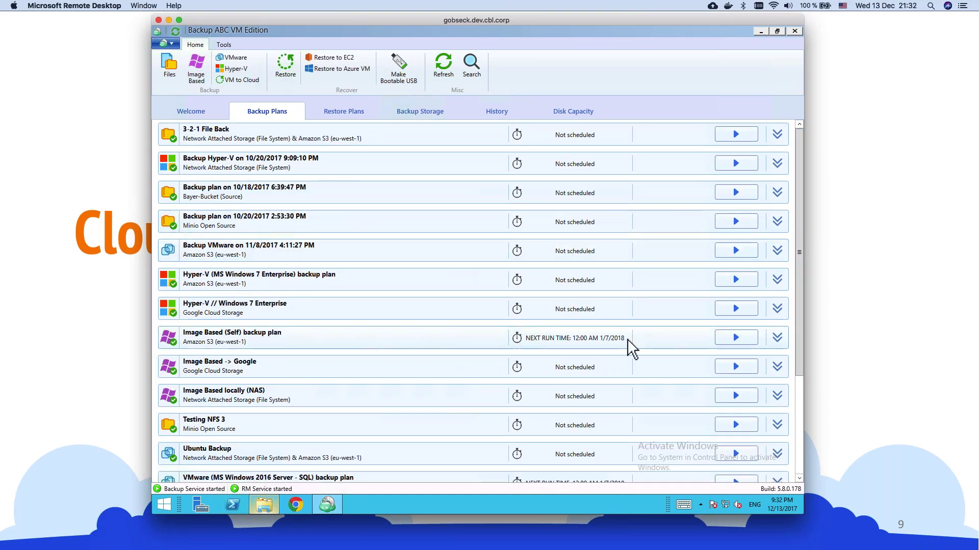
scroll(800, 426, "down", 5)
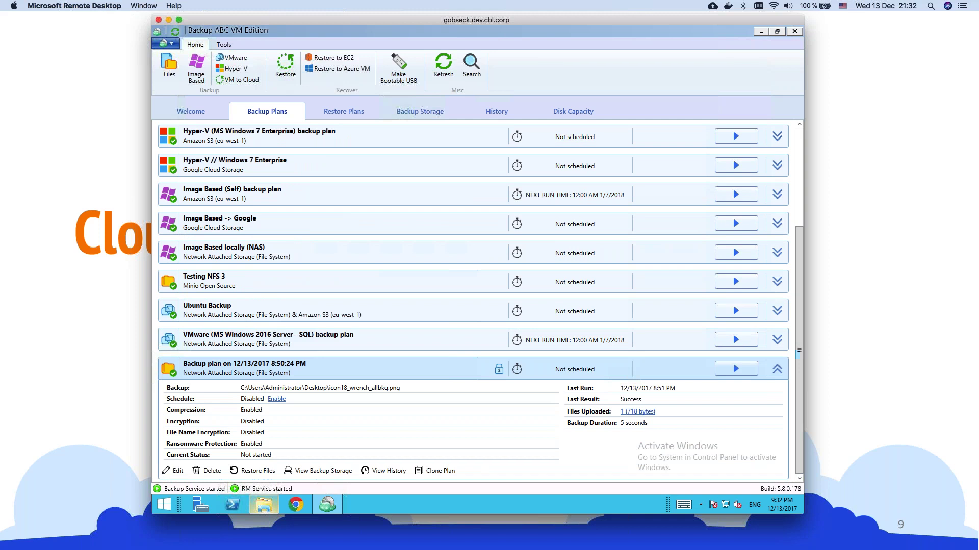
- Close the backup program and the Desktop folder window, and relaunch Backup ABC
left_click(795, 30)
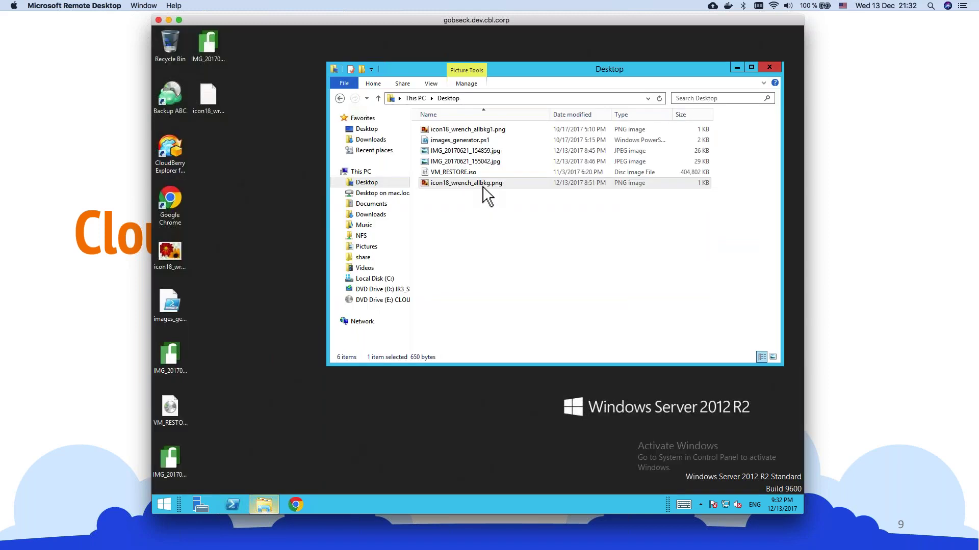
left_click(769, 67)
left_click(173, 104)
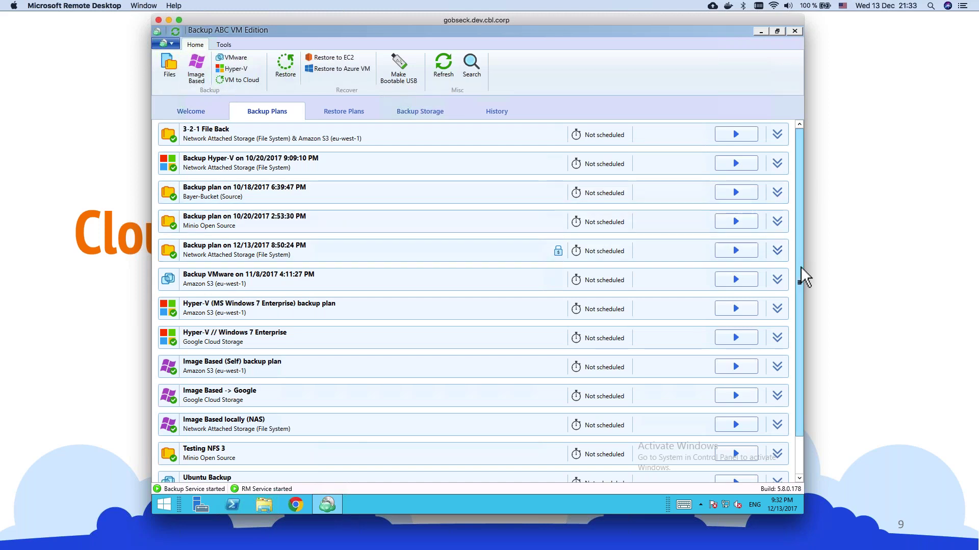
- Start a new file backup plan as a Local or Cloud Backup and enable ransomware protection for it
scroll(802, 284, "down", 2)
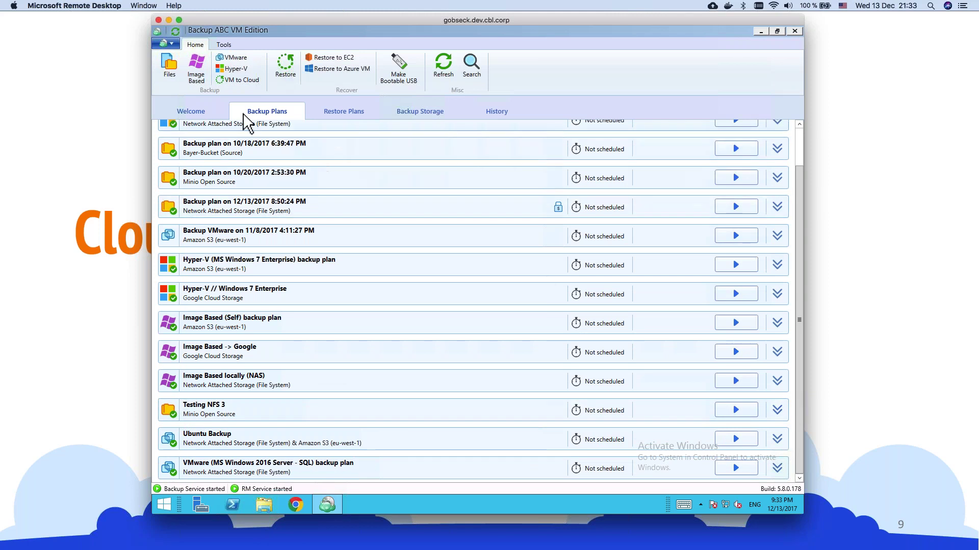
left_click(169, 66)
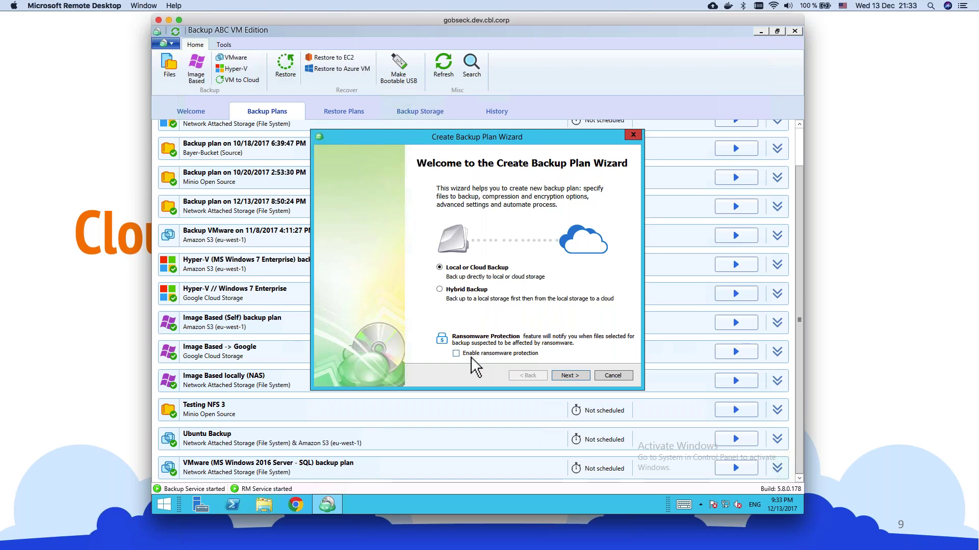
left_click(474, 356)
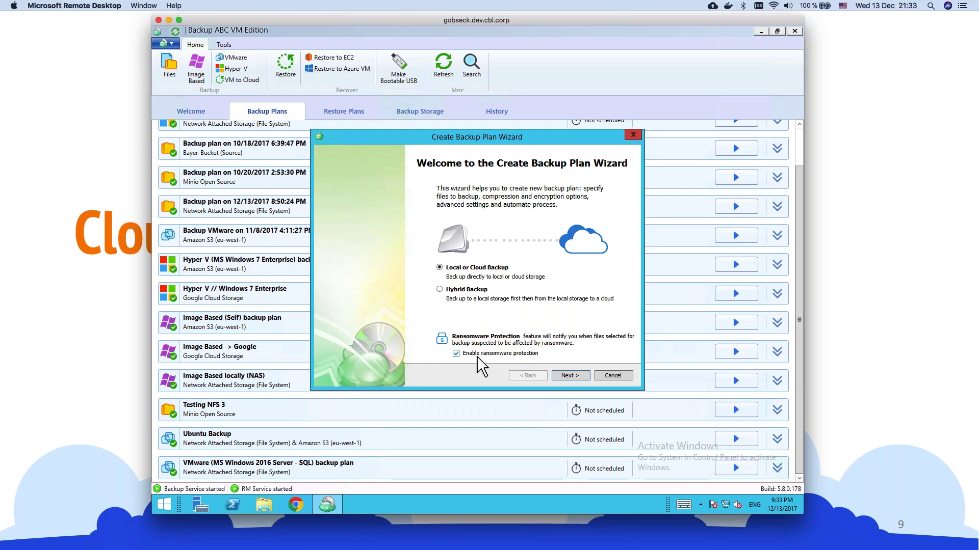
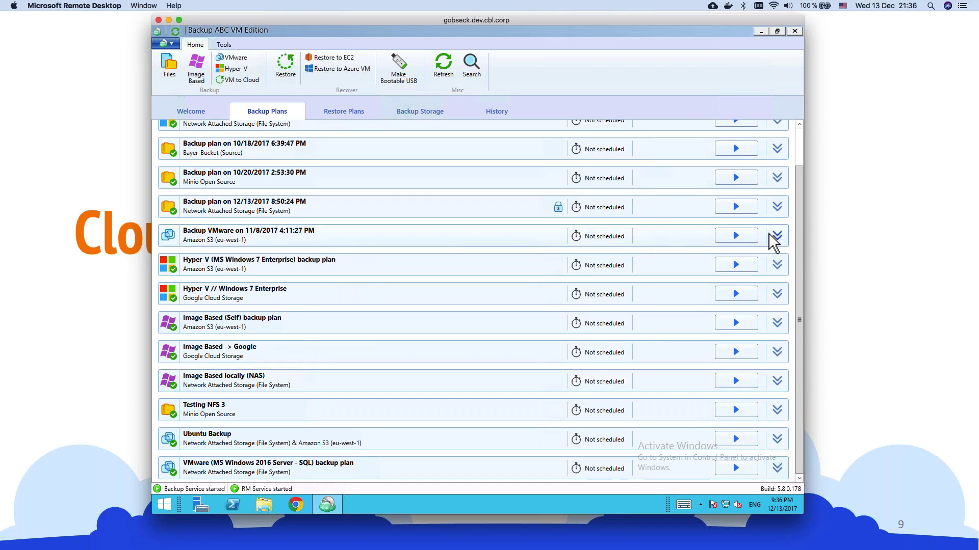
- Expand the Ubuntu Backup plan in the backup plans list and open it for editing
scroll(804, 204, "up", 2)
mouse_move(559, 255)
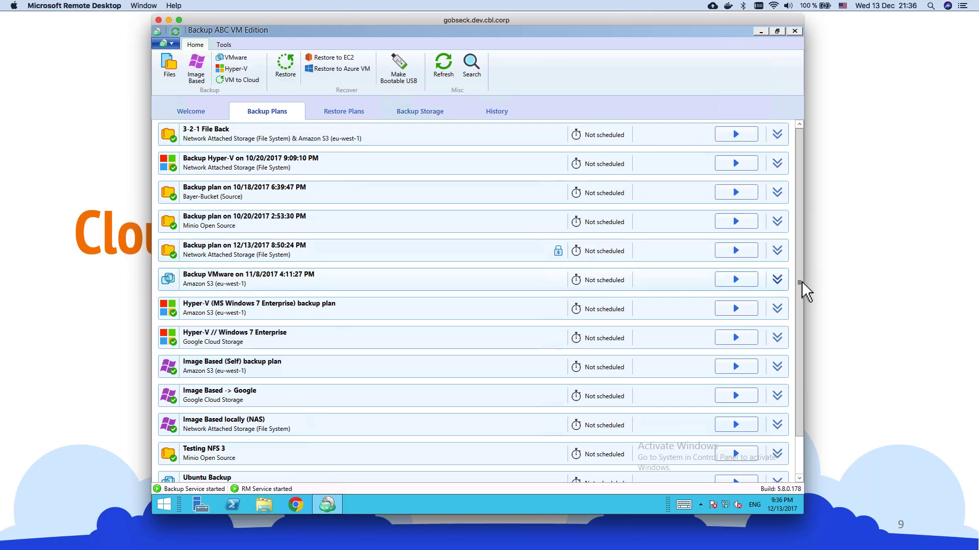
scroll(798, 311, "down", 2)
scroll(798, 312, "down", 1)
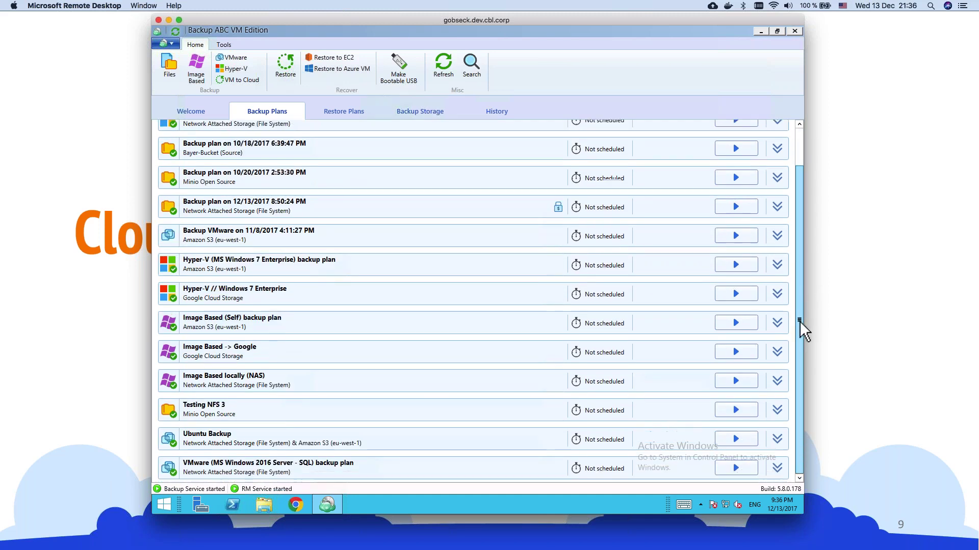
left_click(780, 436)
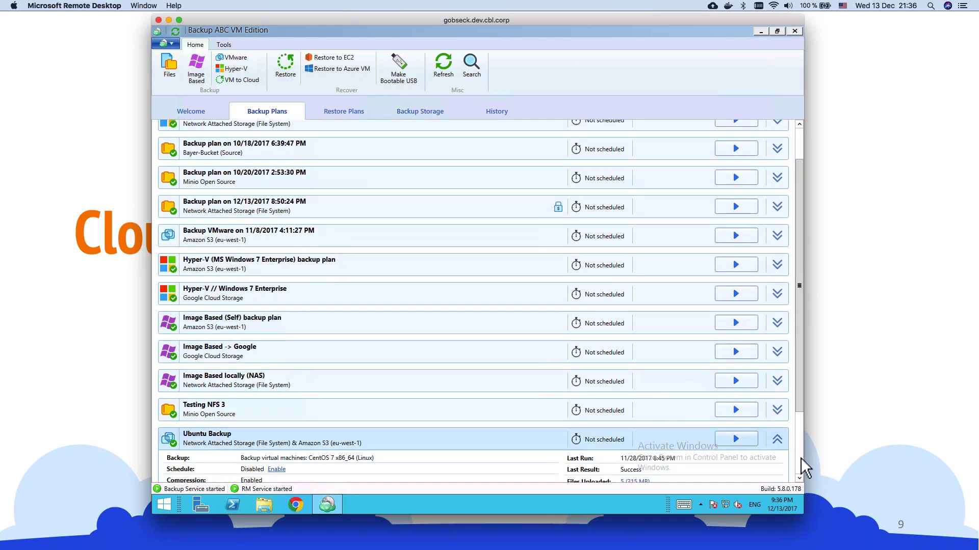
left_click(174, 441)
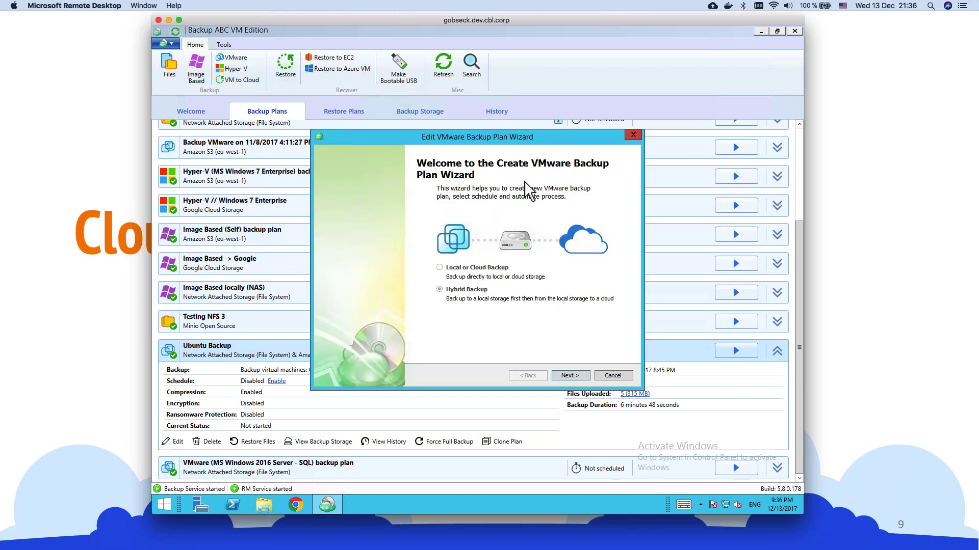
left_click_drag(519, 146, 504, 153)
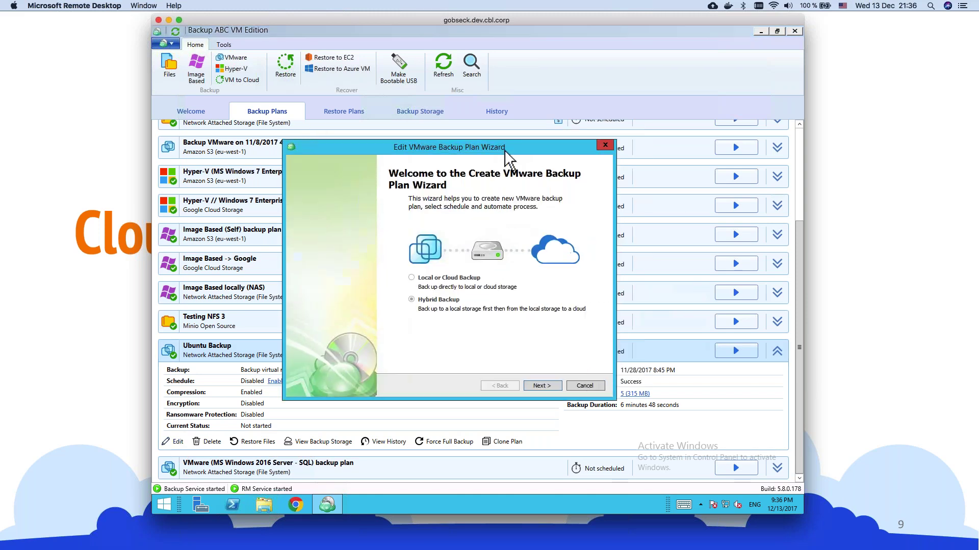
- Review the Ubuntu Backup plan's storage, network share, host server and virtual machine selection settings, and leave the wizard without saving
left_click(537, 385)
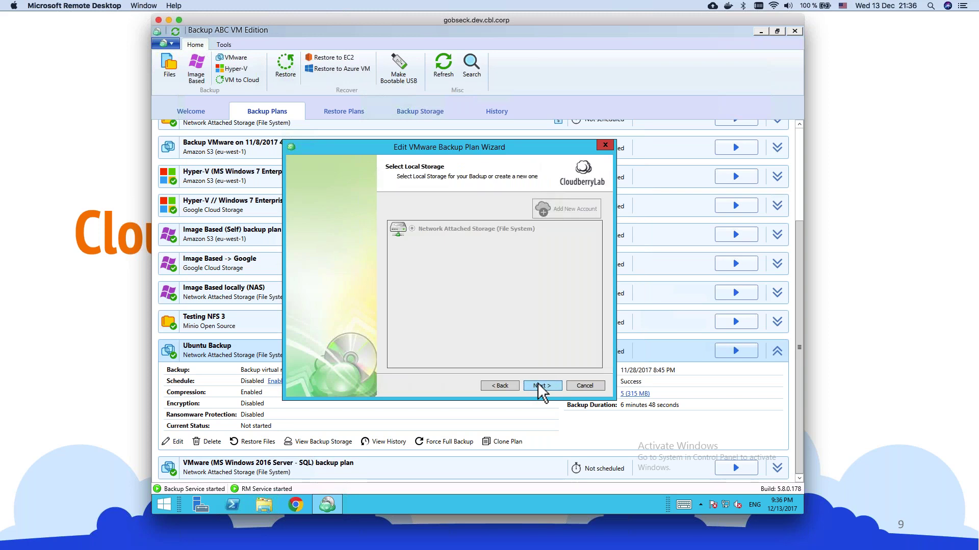
left_click(537, 385)
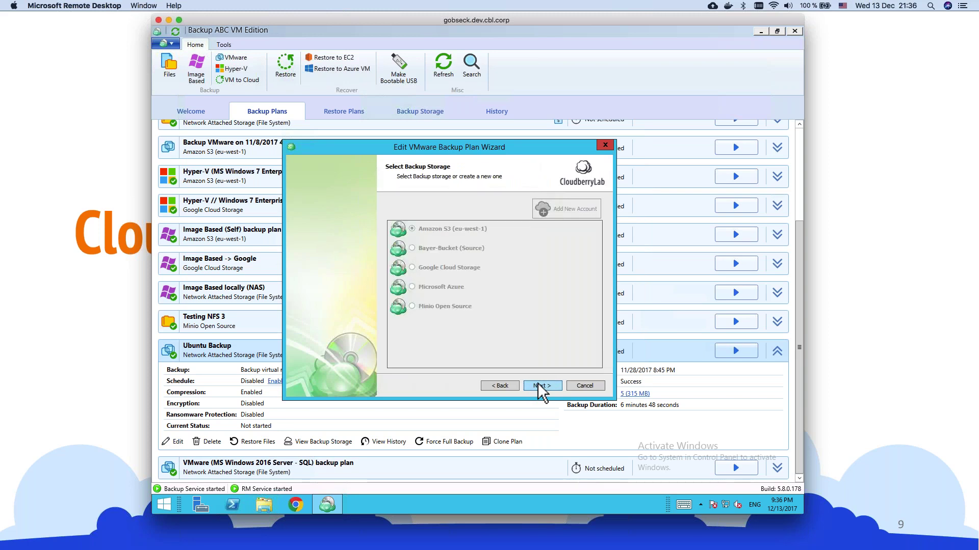
left_click(537, 385)
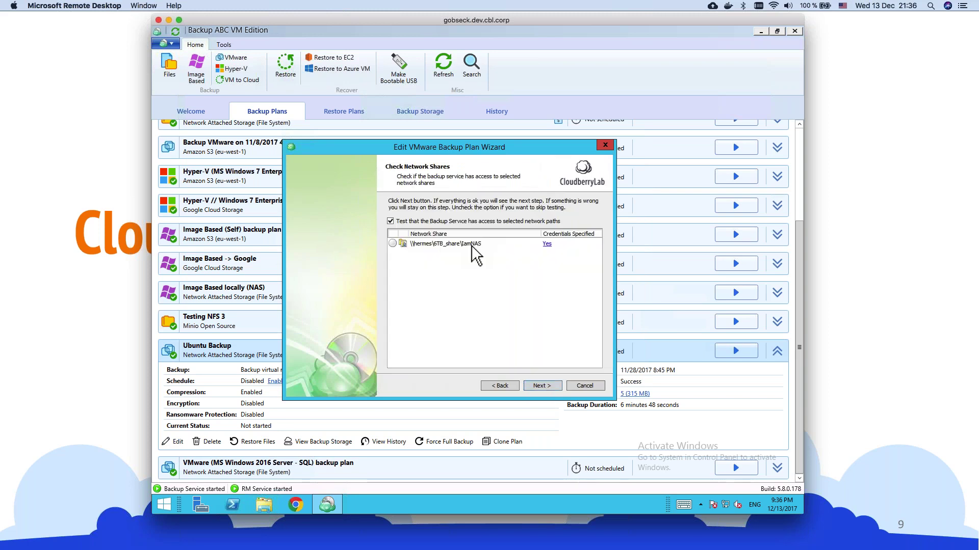
left_click(543, 385)
left_click(544, 391)
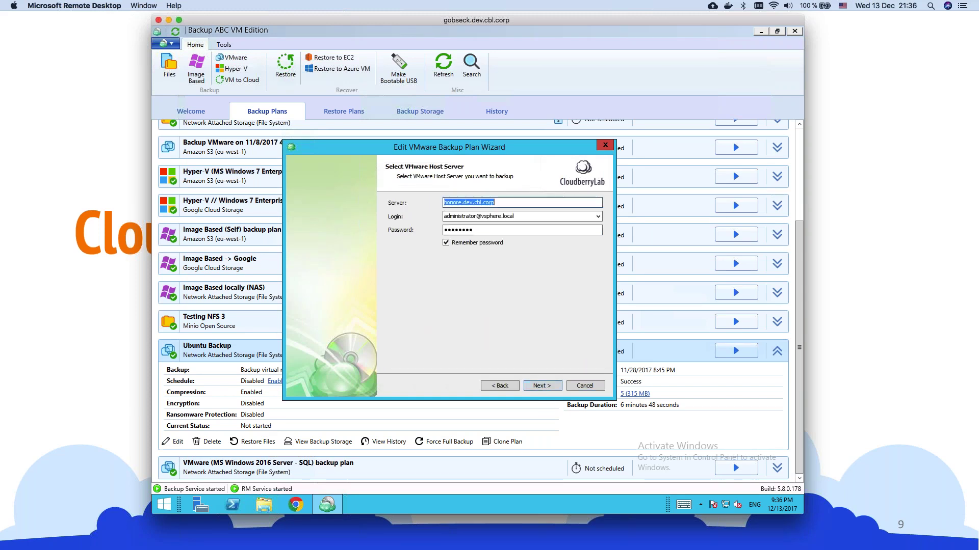
left_click(541, 387)
left_click(542, 386)
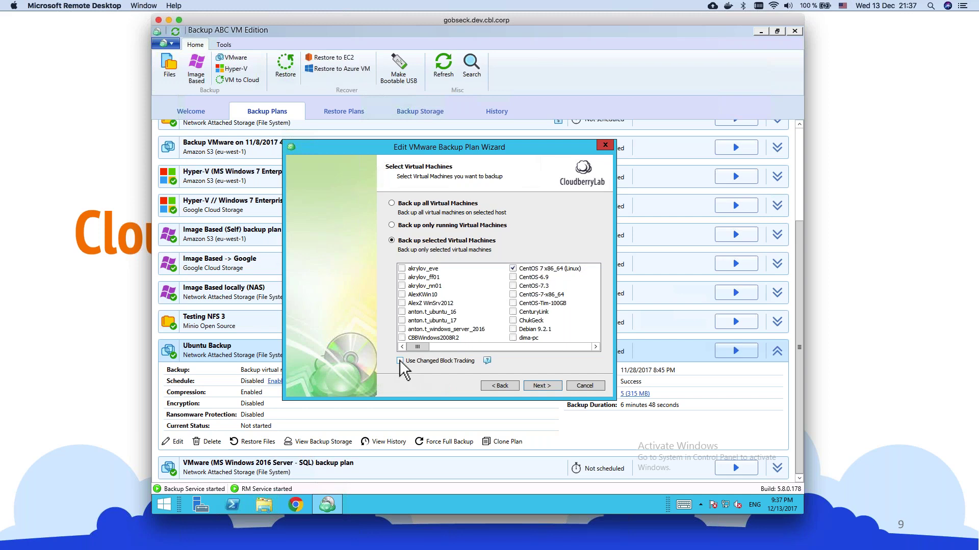
left_click_drag(431, 348, 442, 349)
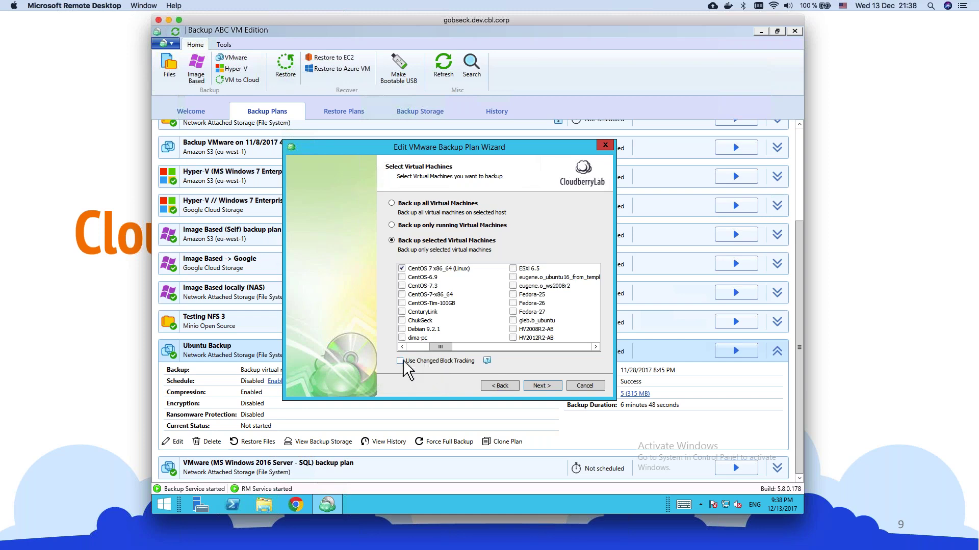
left_click(585, 386)
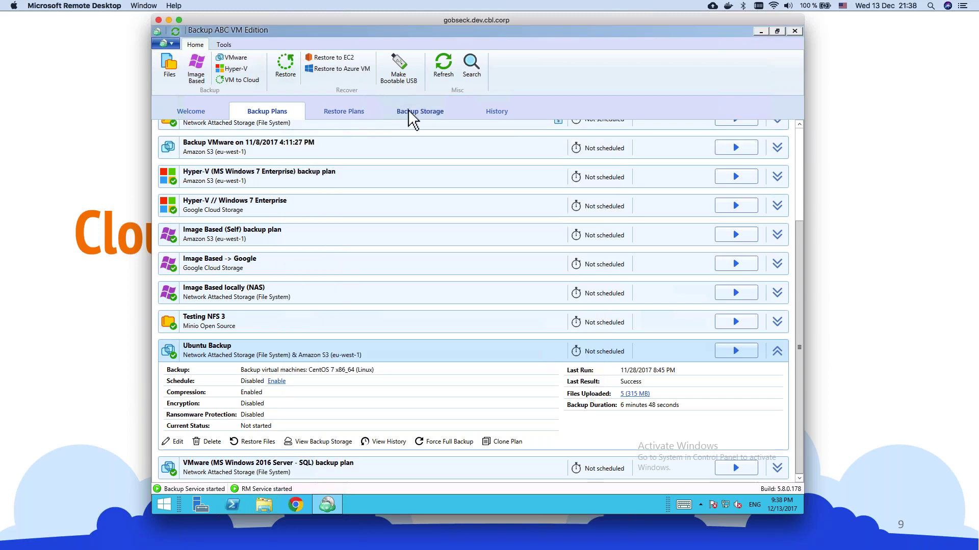
- Open the Disk Capacity view and display the space usage by folder for drive C
left_click(223, 45)
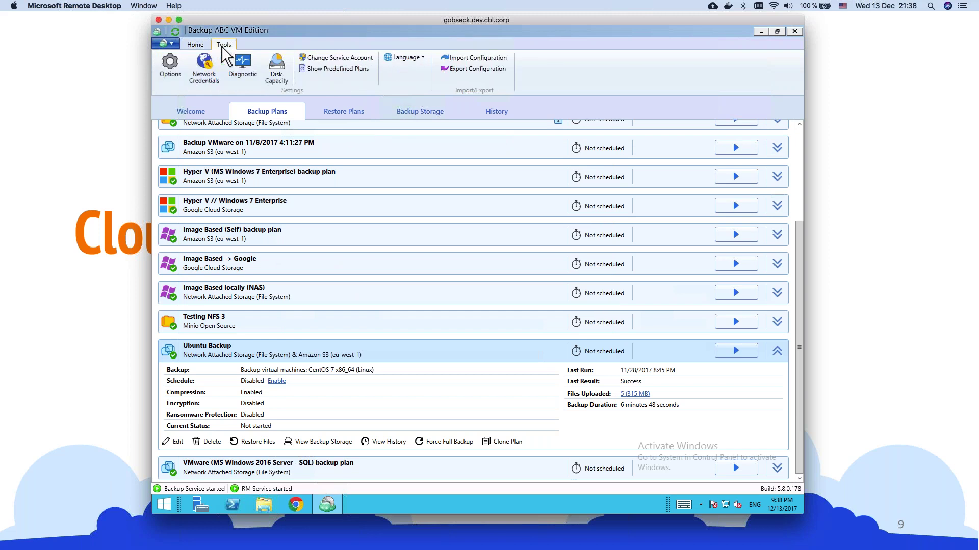
left_click(280, 69)
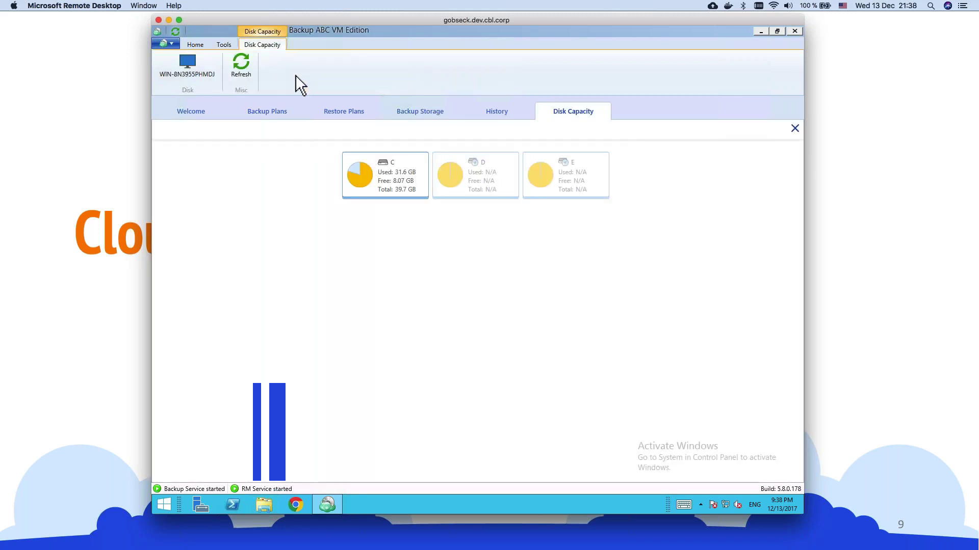
left_click(224, 45)
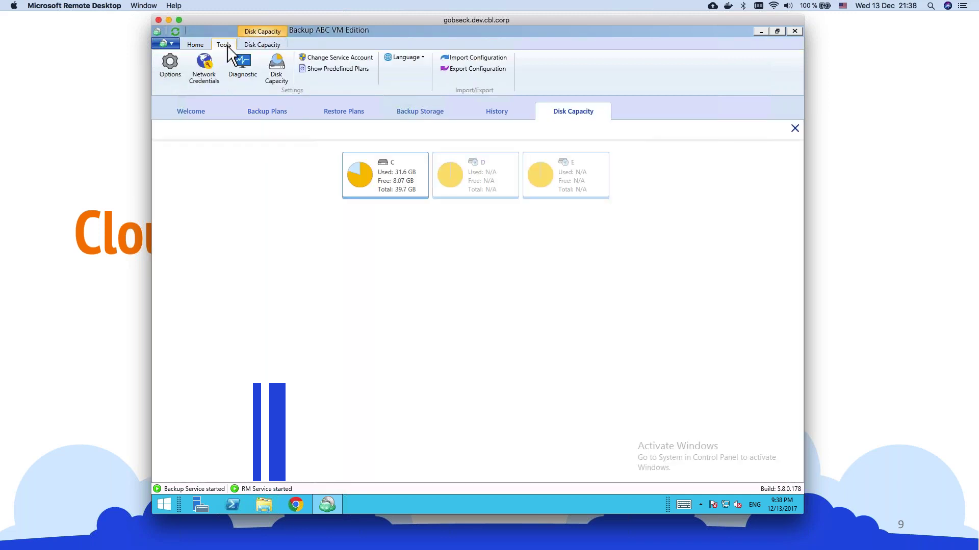
left_click(279, 75)
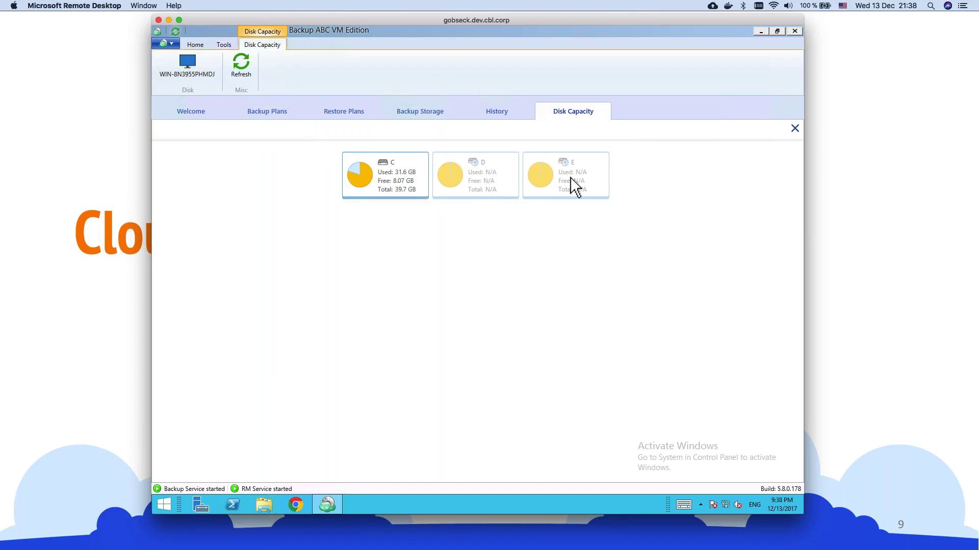
double_click(395, 175)
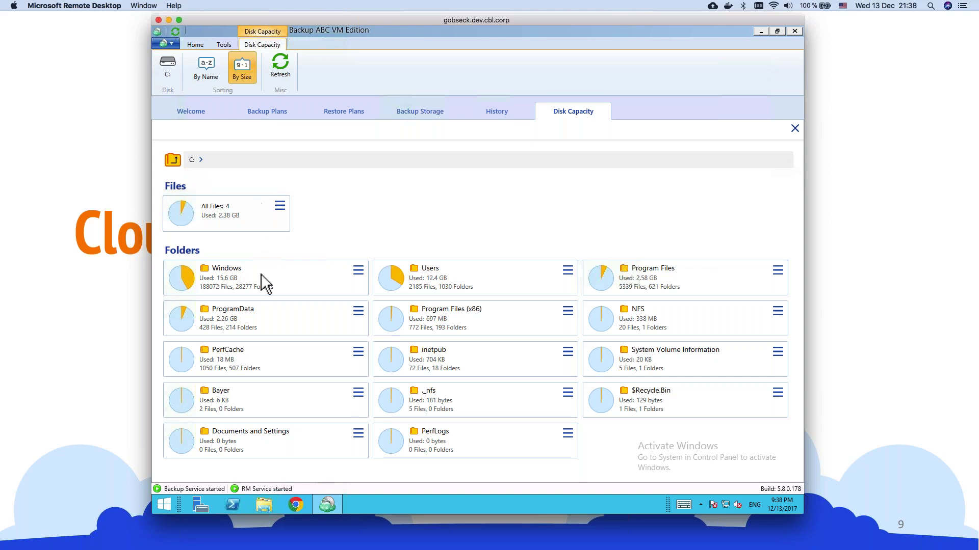
- Check the actions offered for the Windows folder, and examine the folder sizes inside its System32 subfolder
left_click(358, 271)
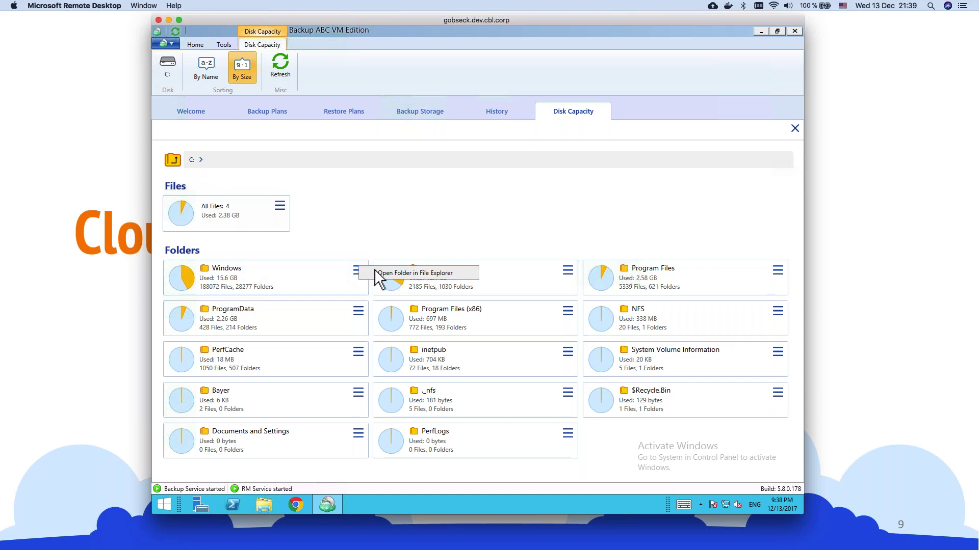
left_click(303, 286)
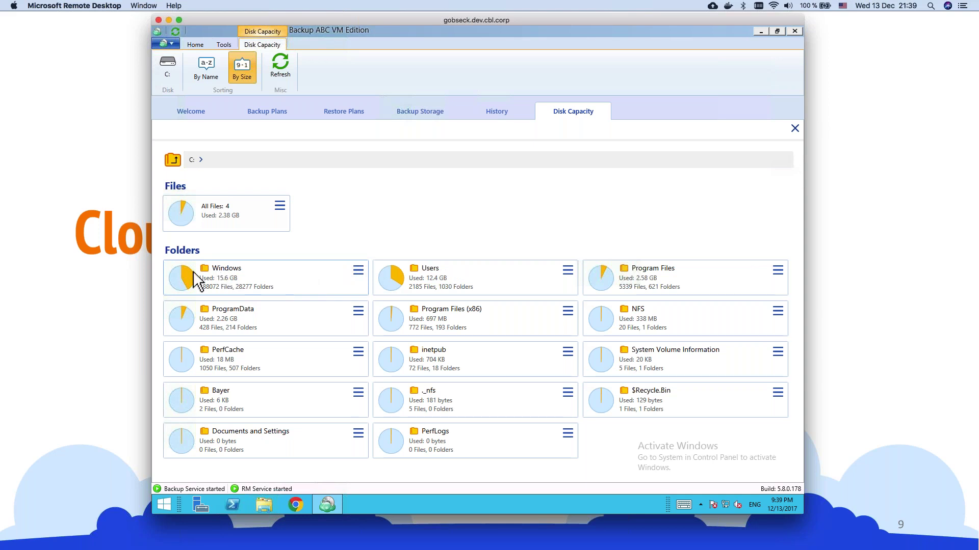
double_click(219, 278)
double_click(530, 283)
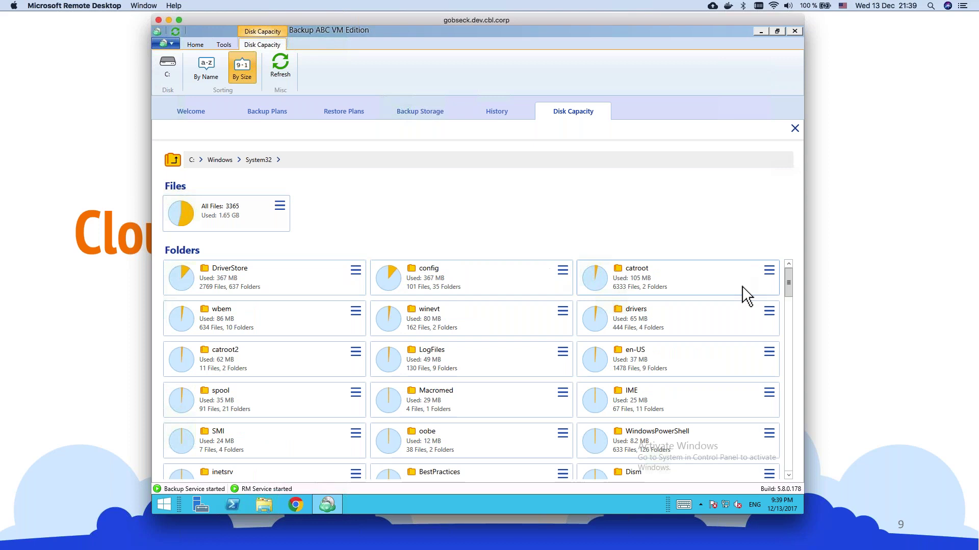
scroll(784, 319, "down", 10)
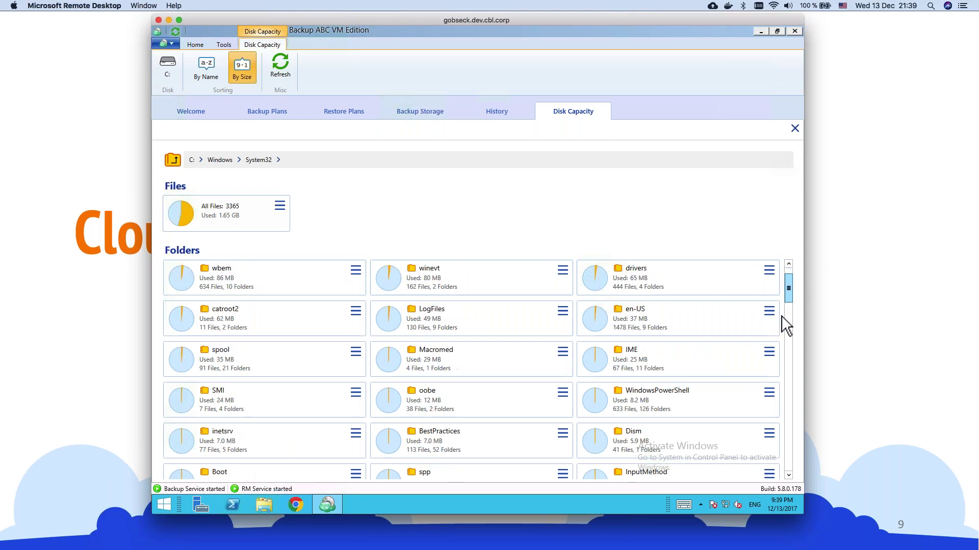
scroll(769, 306, "up", 10)
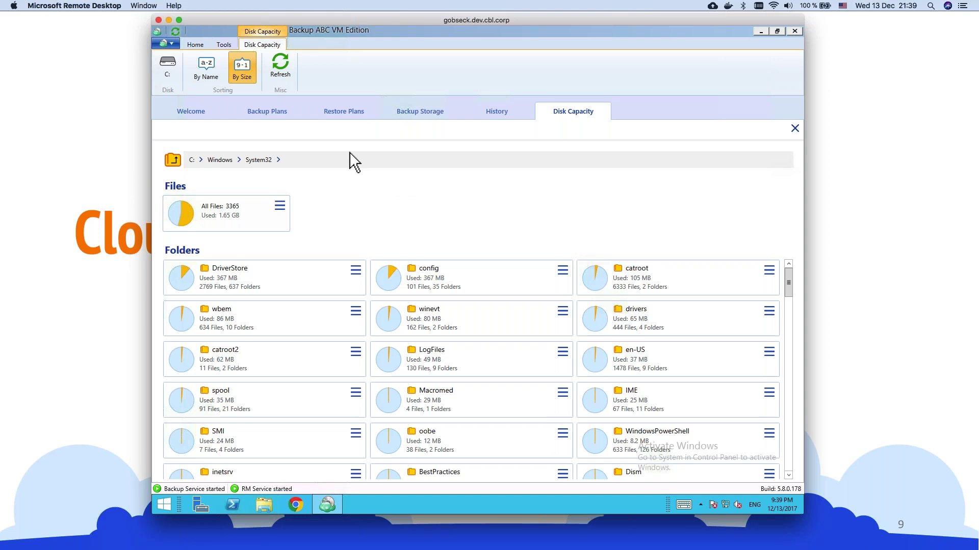
- Return to the backup plans, collapse the Ubuntu Backup details and open the Image Based (Self) backup plan for editing
left_click(264, 112)
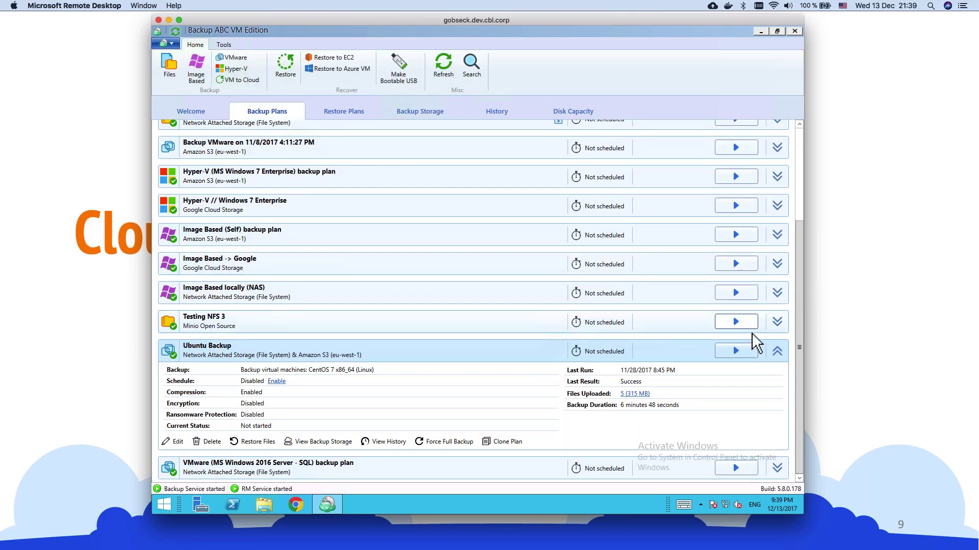
left_click(777, 353)
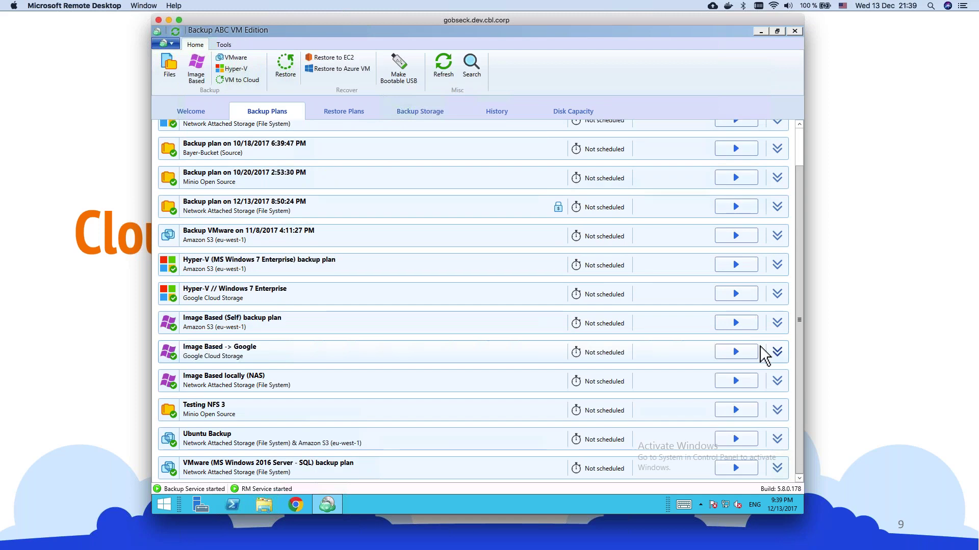
left_click(777, 322)
left_click(177, 422)
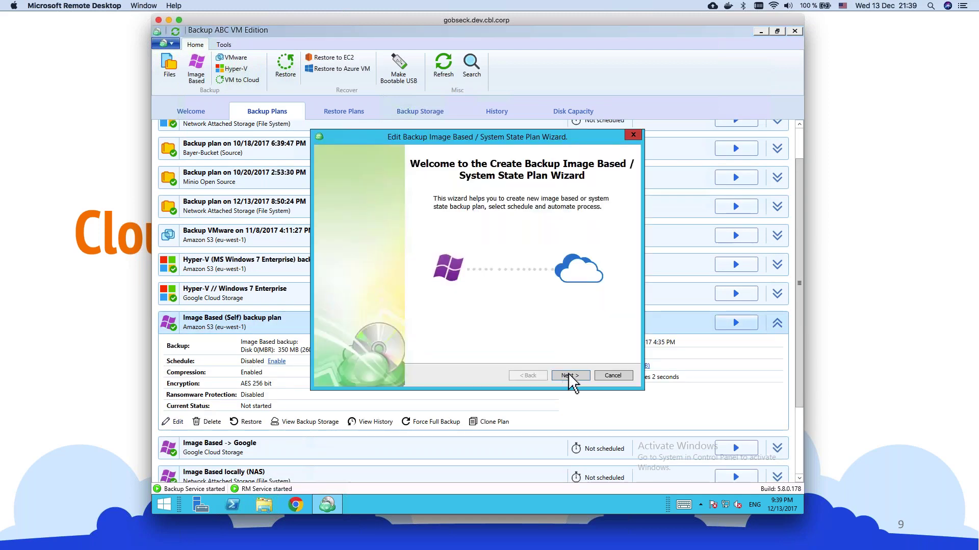
- Go through the image-based plan's backup type and partition selection settings up to the advanced options
left_click(568, 373)
left_click(567, 373)
left_click(568, 373)
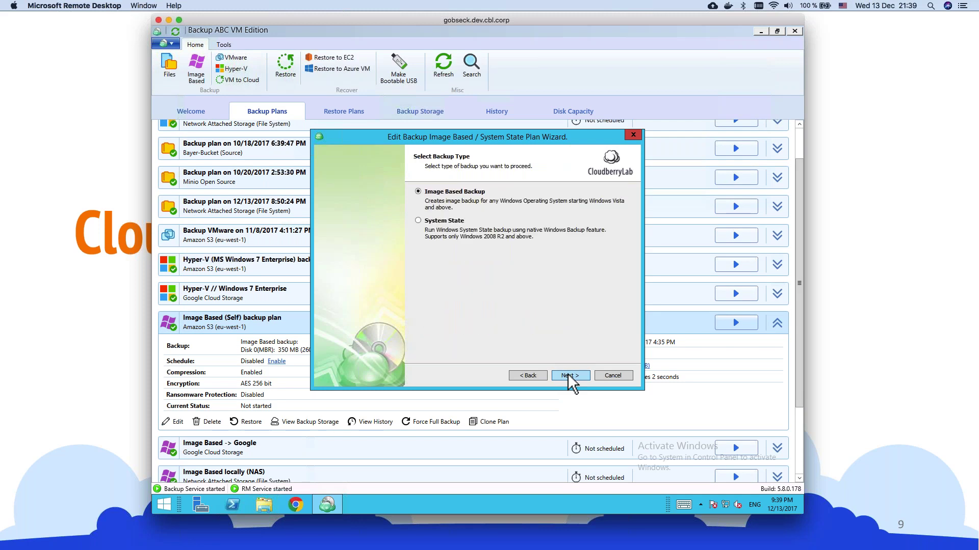
left_click(567, 373)
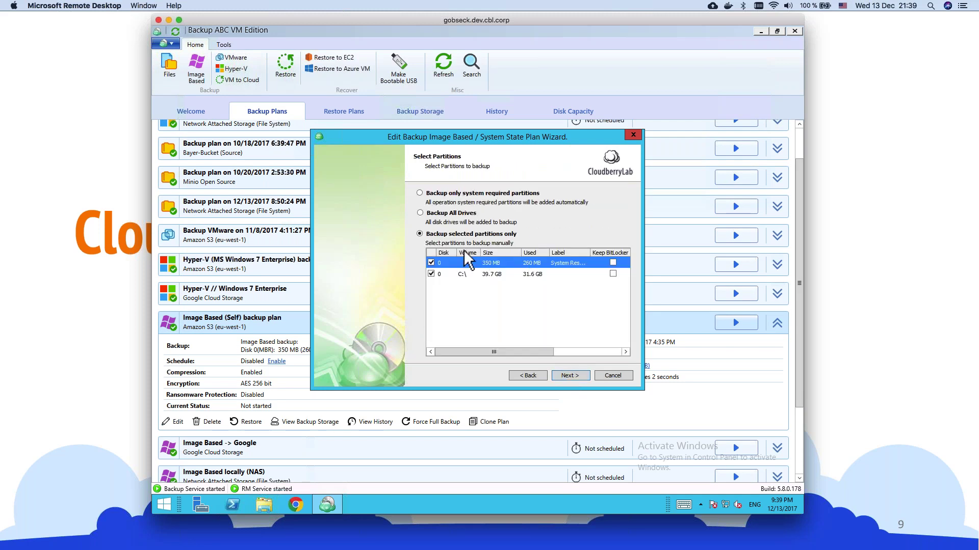
left_click(562, 377)
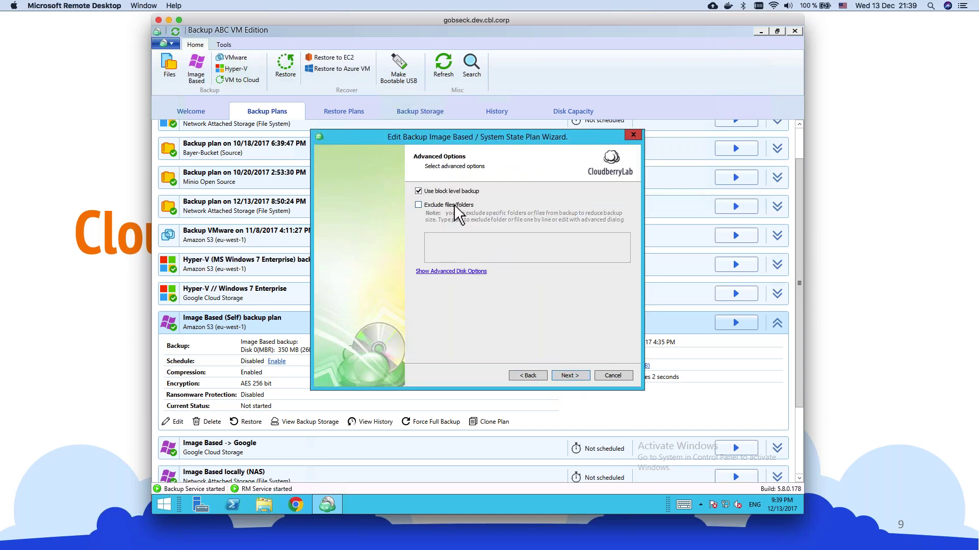
- Exclude the inetpub, NFS and Users folders of drive C from the image backup, and leave the wizard without saving
left_click(455, 206)
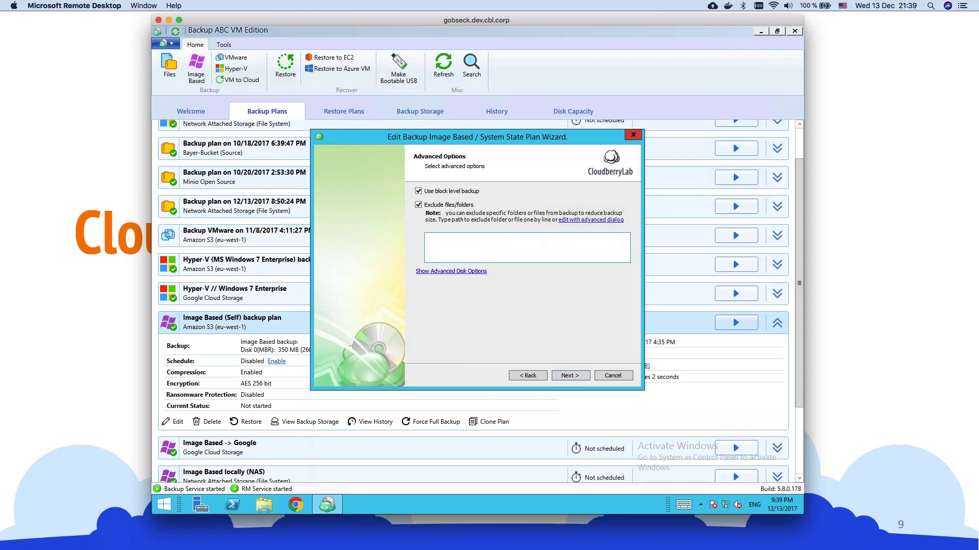
left_click(599, 220)
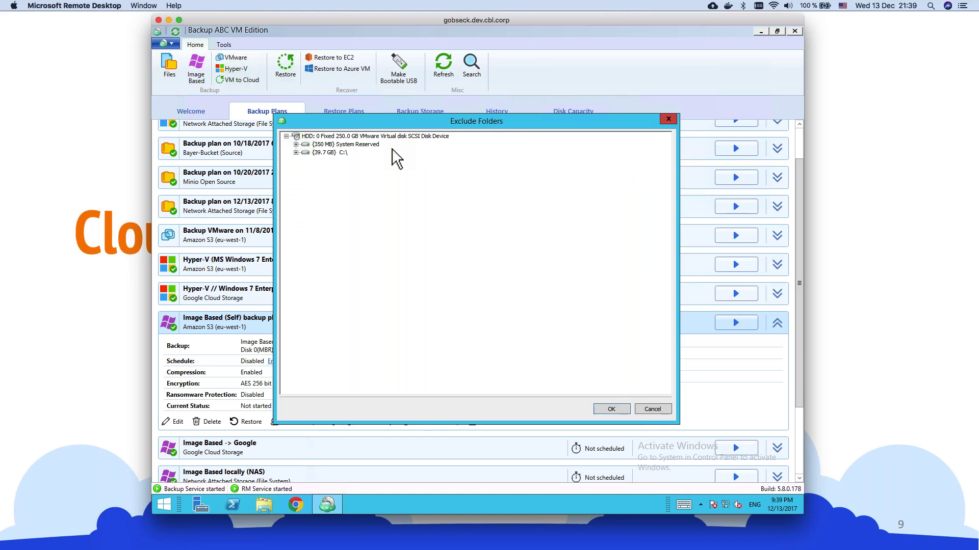
left_click(296, 152)
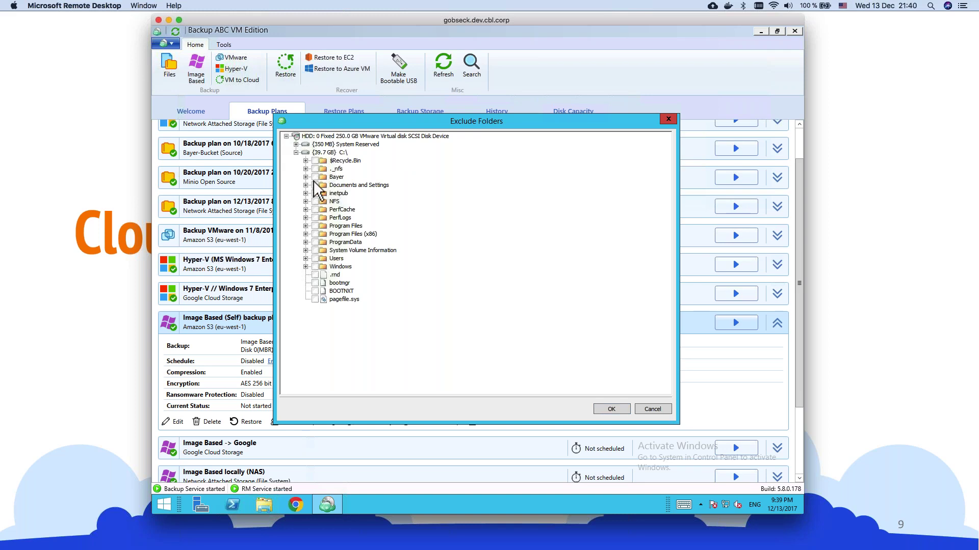
left_click(314, 259)
left_click(611, 409)
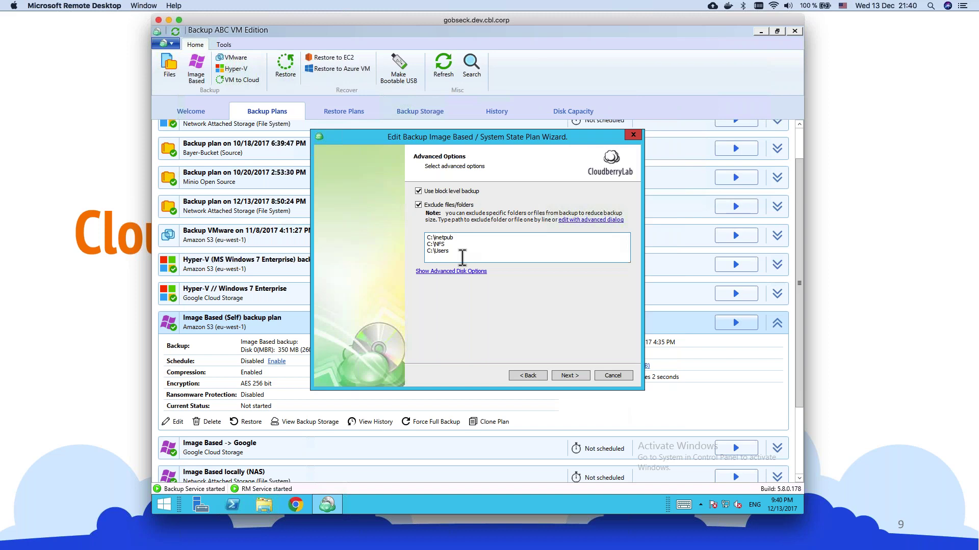
left_click_drag(463, 253, 427, 236)
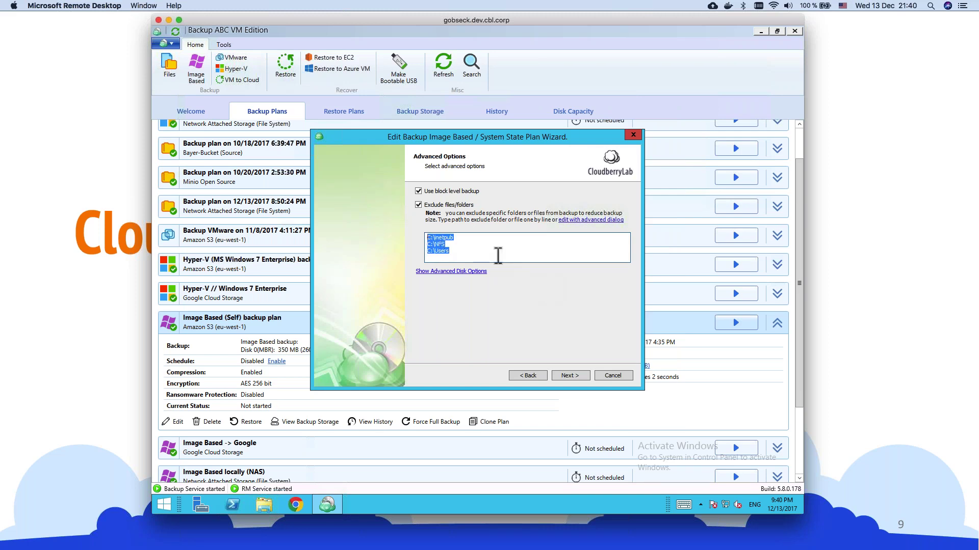
left_click(477, 251)
key("ctrl+a")
left_click(616, 379)
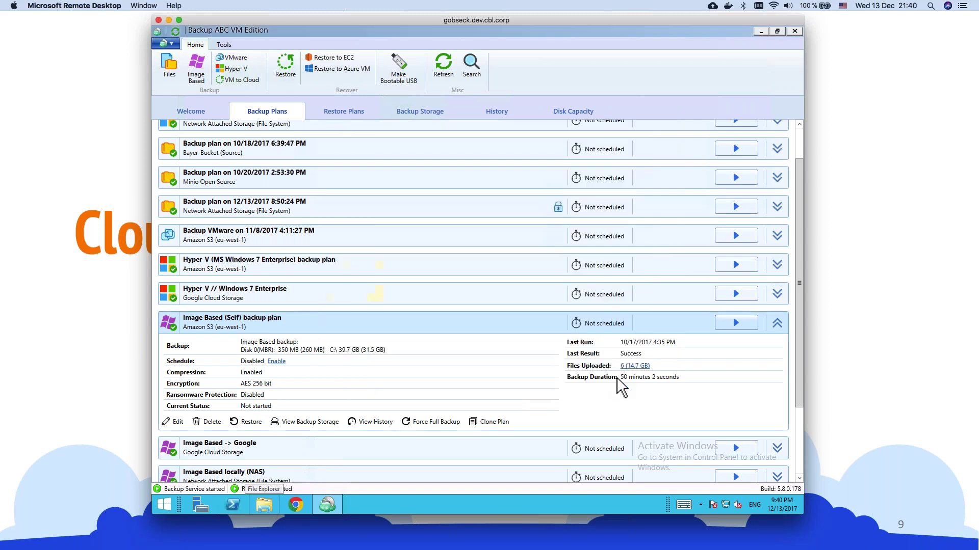
- Return to the Disk Capacity view and examine the smaller folders inside System32
left_click(573, 113)
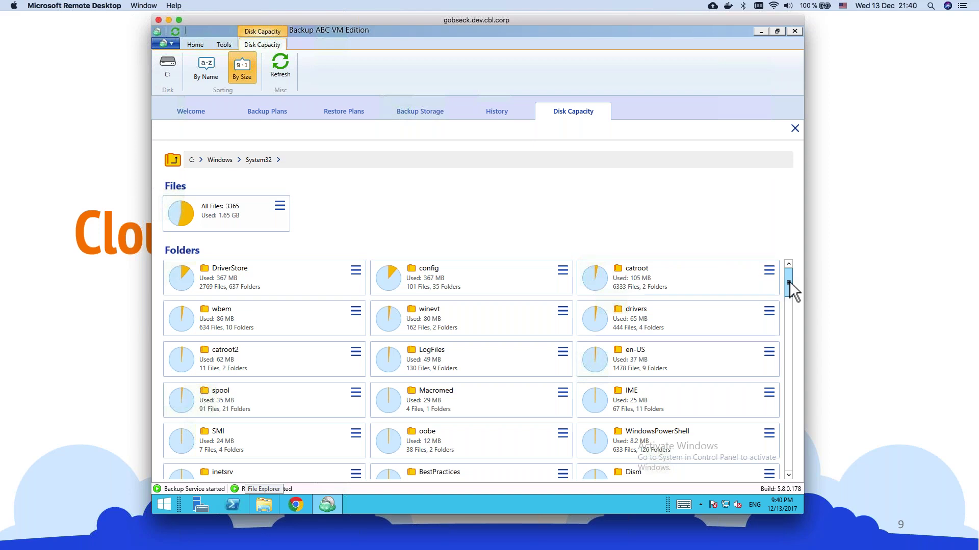
scroll(785, 359, "down", 5)
scroll(785, 352, "down", 3)
scroll(780, 303, "up", 5)
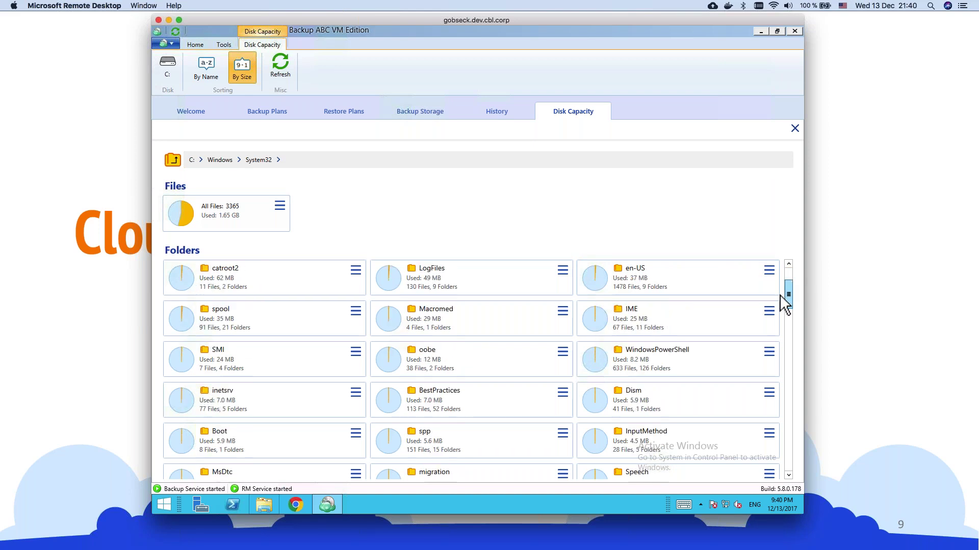
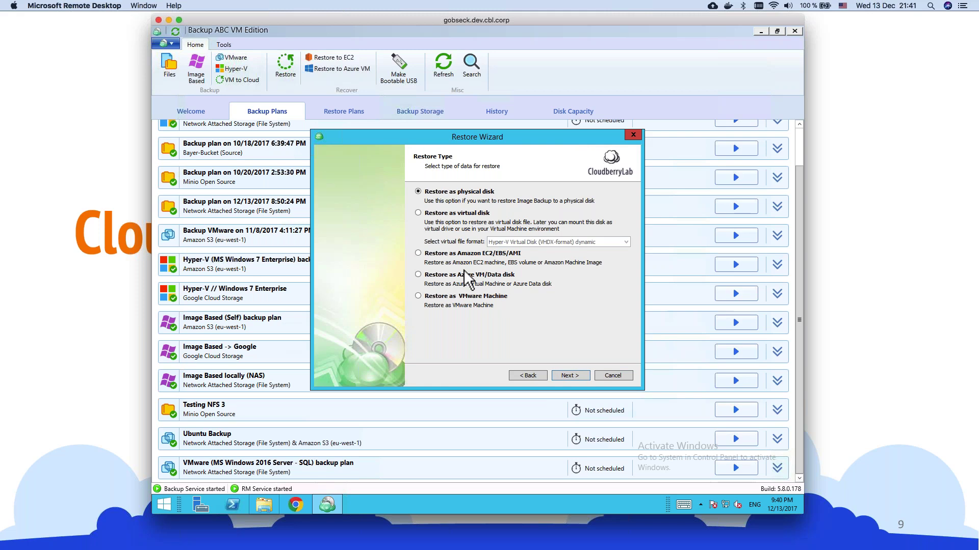
- Set the restore type to Amazon EC2/EBS/AMI with Restore as Amazon EC2 Instance, and proceed to the target instance details
left_click(488, 255)
left_click(573, 378)
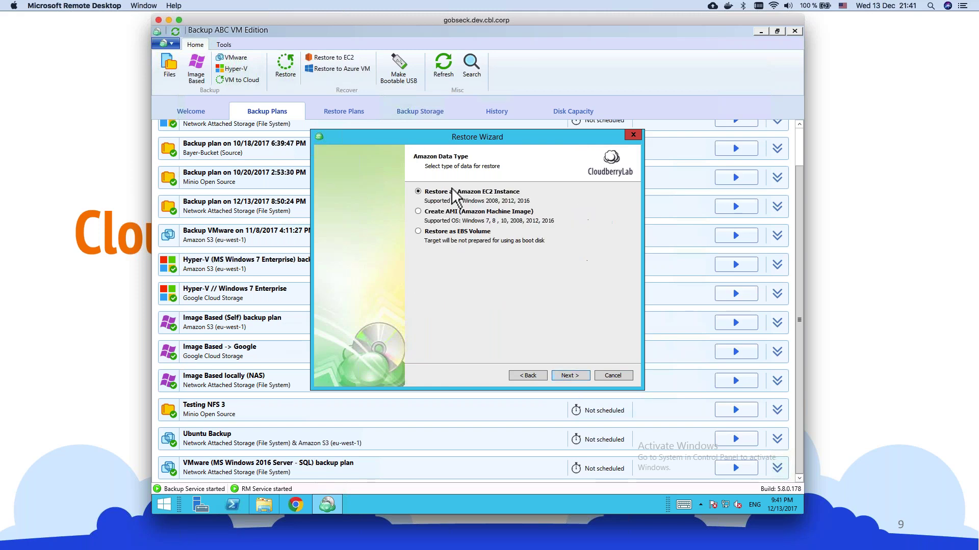
left_click(569, 377)
left_click(529, 377)
left_click(574, 376)
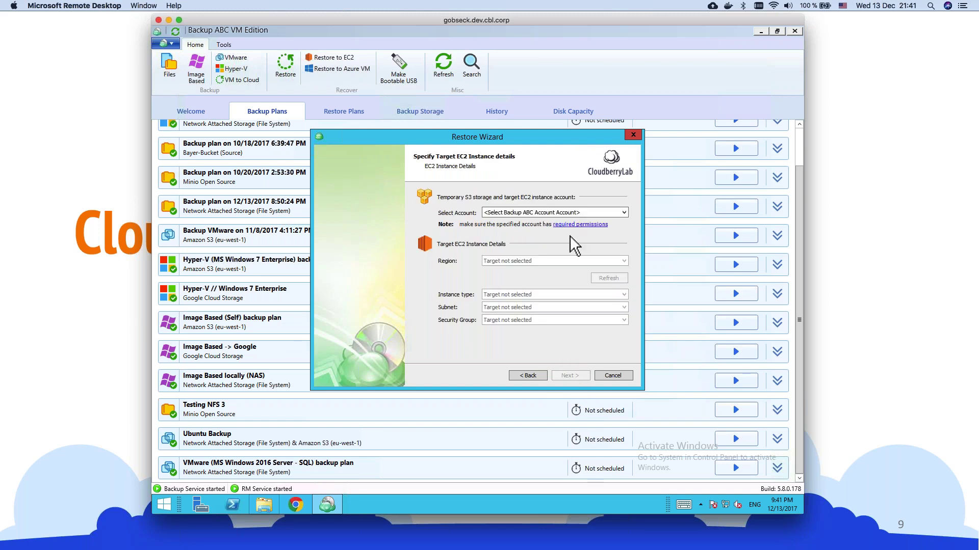
- Set the target EC2 account to Amazon S3 (eu-west-1), the region to EU (Ireland) and the instance type to p2.16xlarge
left_click(560, 214)
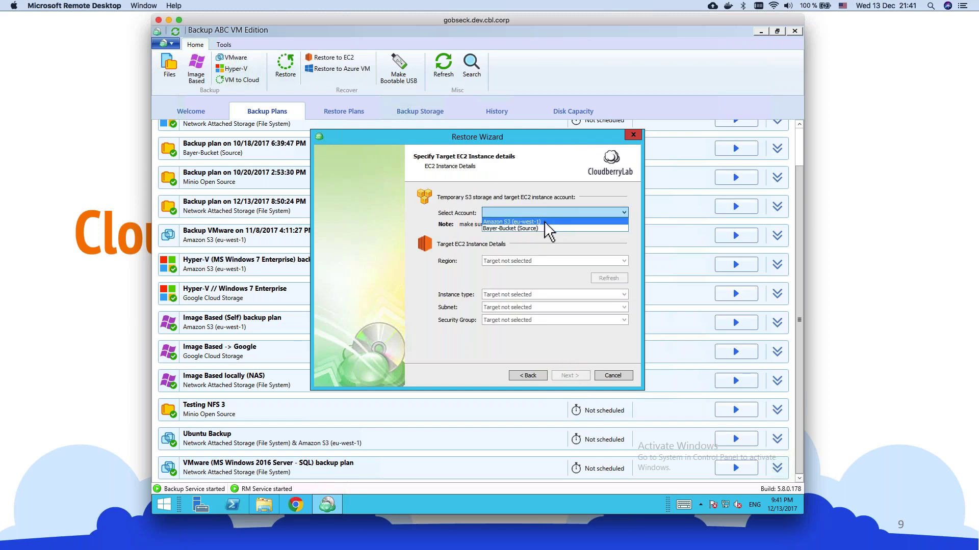
left_click(551, 221)
left_click(530, 261)
left_click(515, 269)
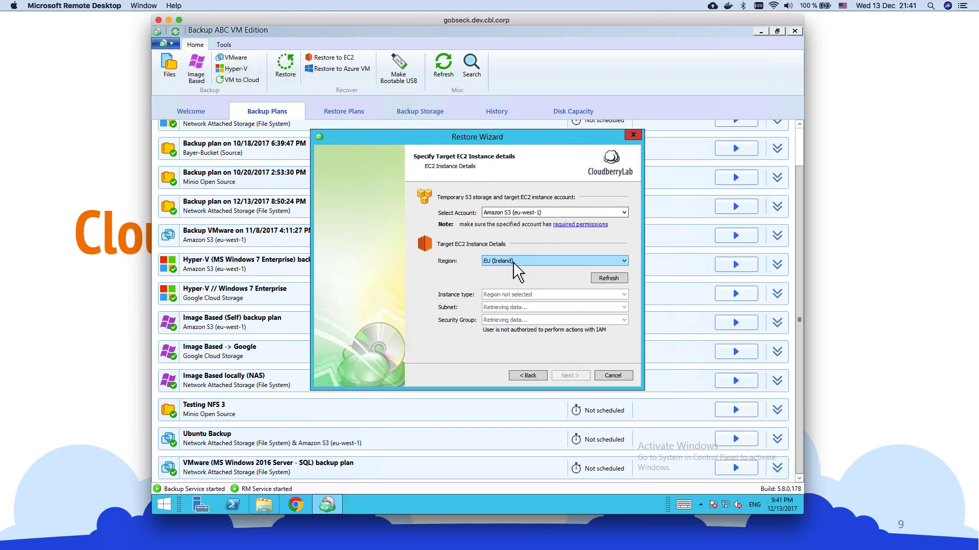
left_click(514, 265)
left_click(510, 294)
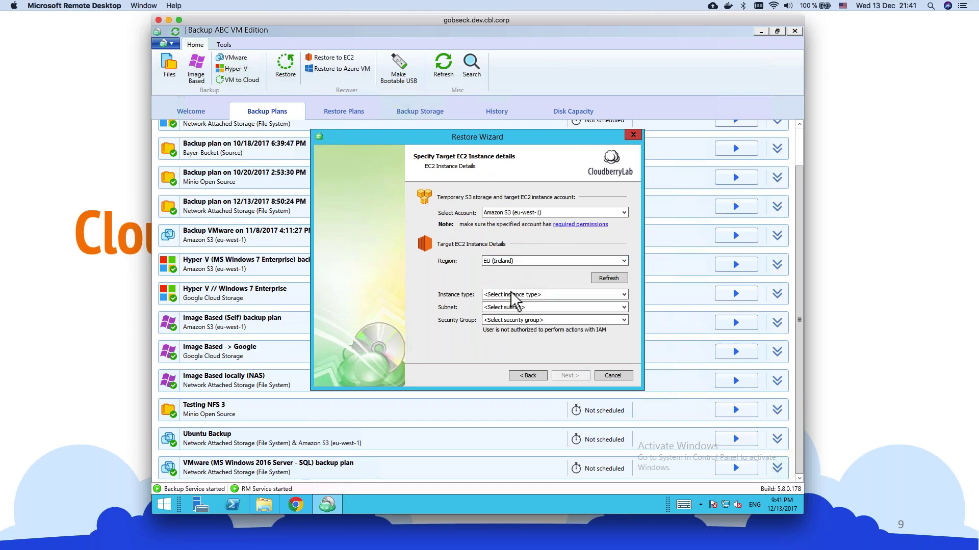
scroll(512, 346, "down", 12)
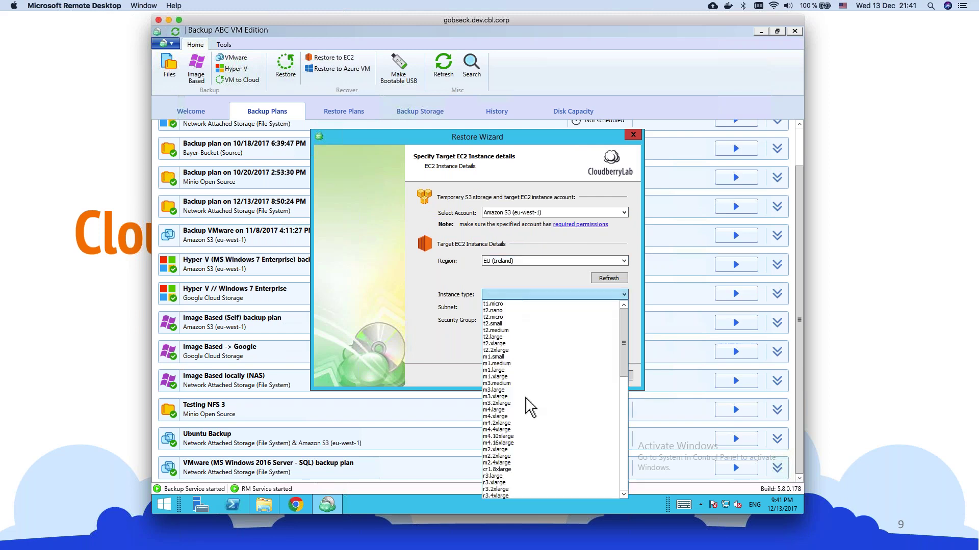
left_click(510, 456)
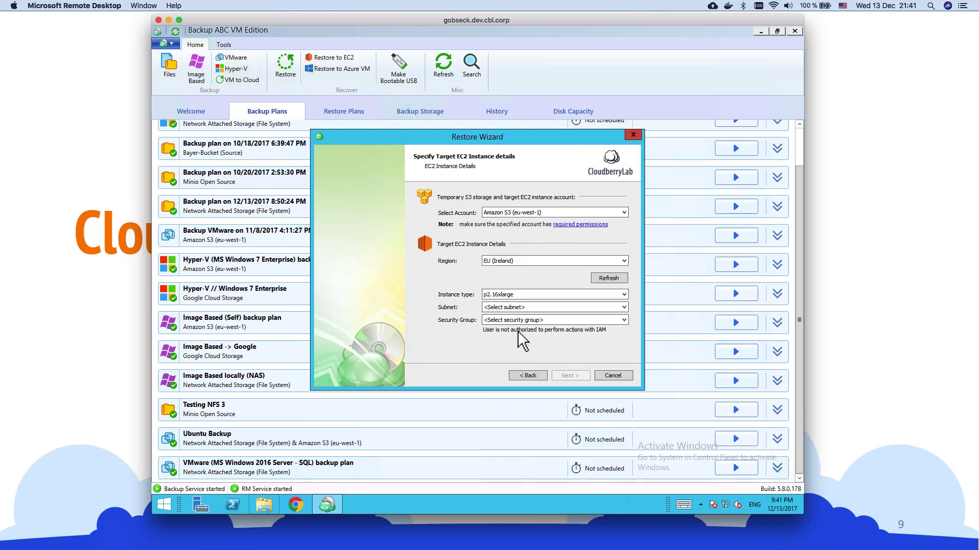
- Choose subnet-952e36f1 and the default security group, and proceed to partition selection without using a temporary instance
left_click(515, 307)
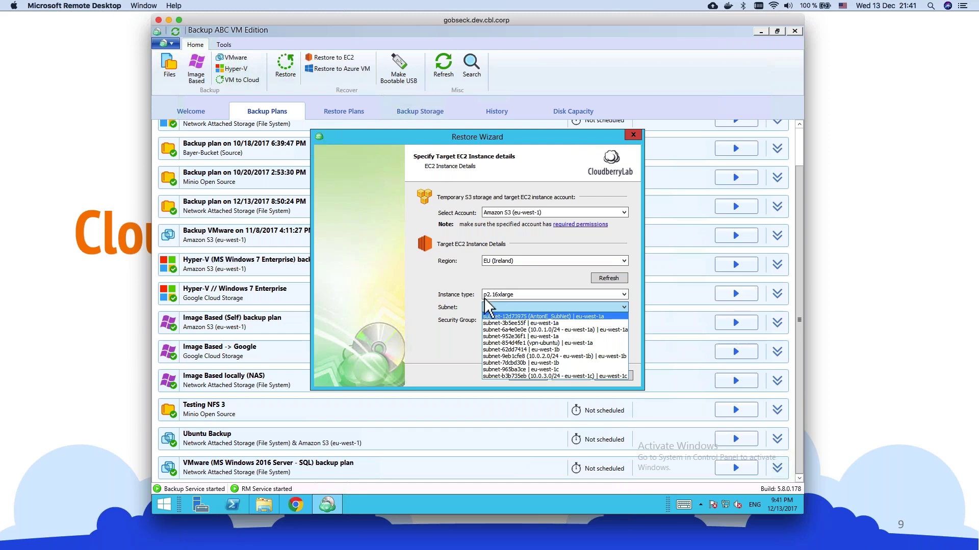
left_click(520, 336)
left_click(523, 324)
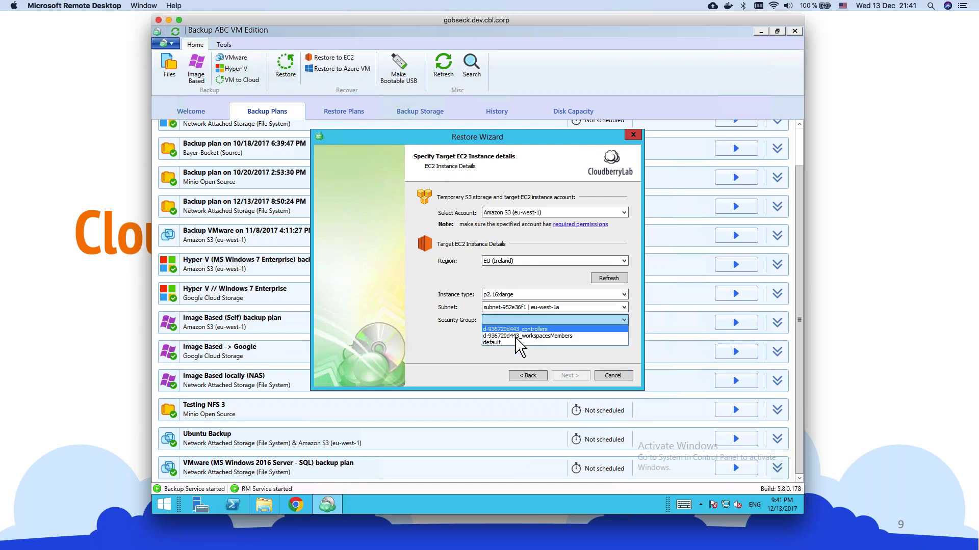
left_click(511, 347)
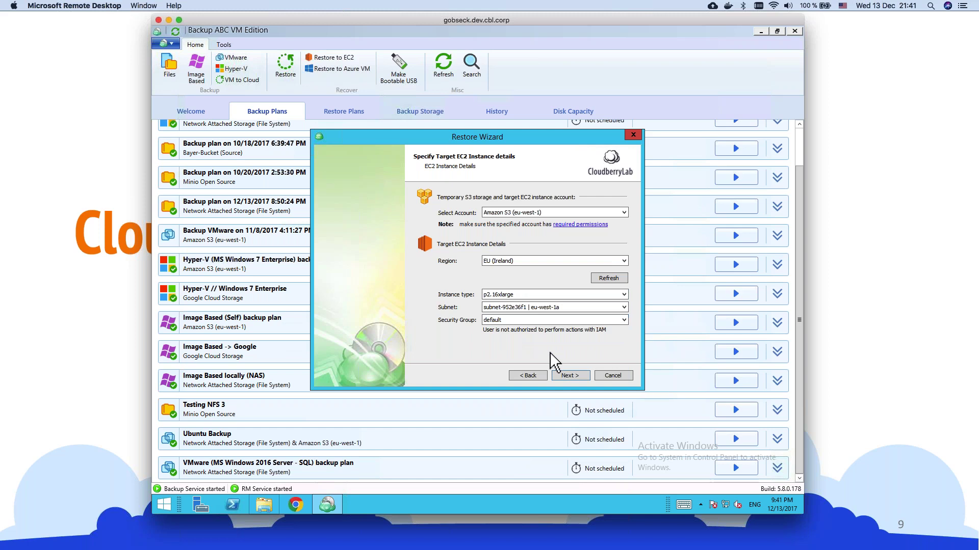
left_click(566, 377)
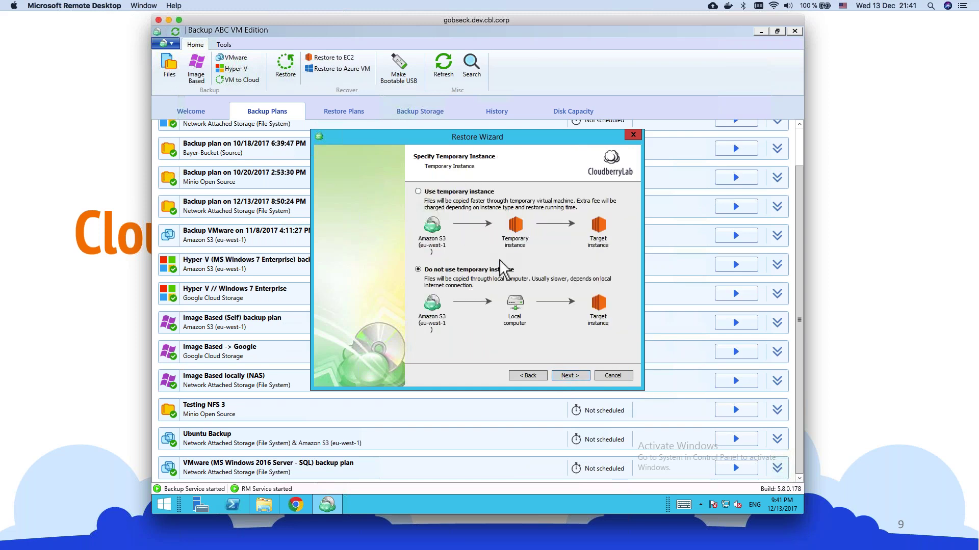
left_click(565, 377)
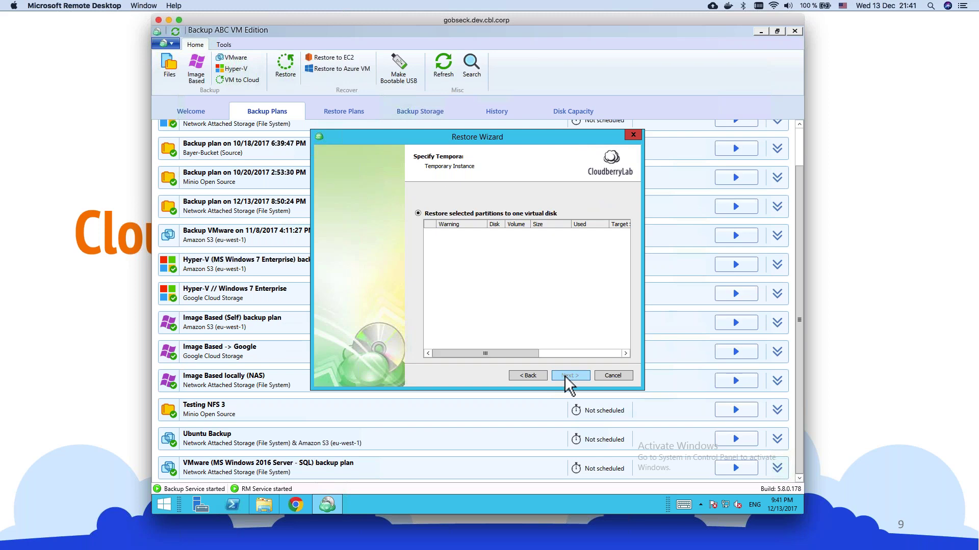
- Check the target size limits of the 350 MB system partition in TB, and cancel the restore wizard
left_click(569, 236)
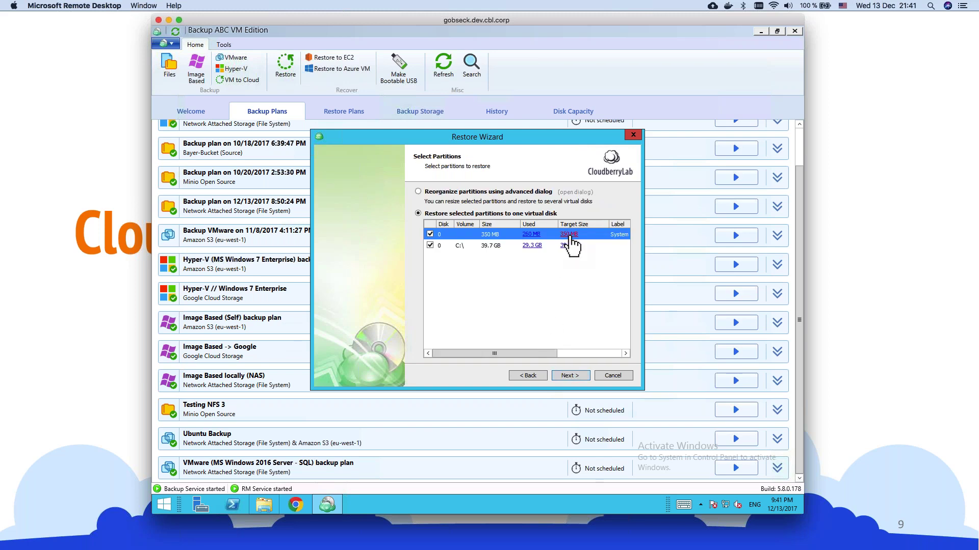
left_click(505, 267)
left_click(504, 290)
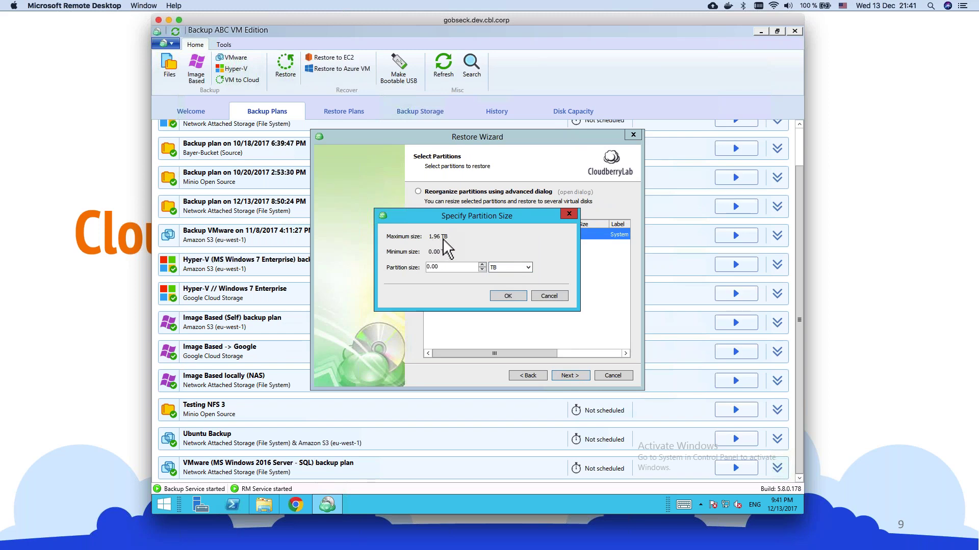
left_click_drag(498, 218, 530, 223)
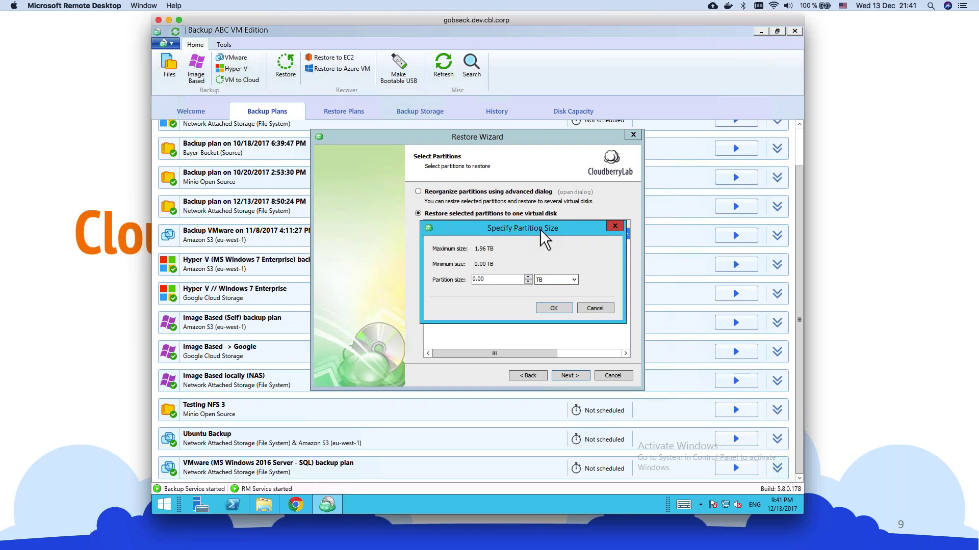
left_click_drag(540, 228, 541, 240)
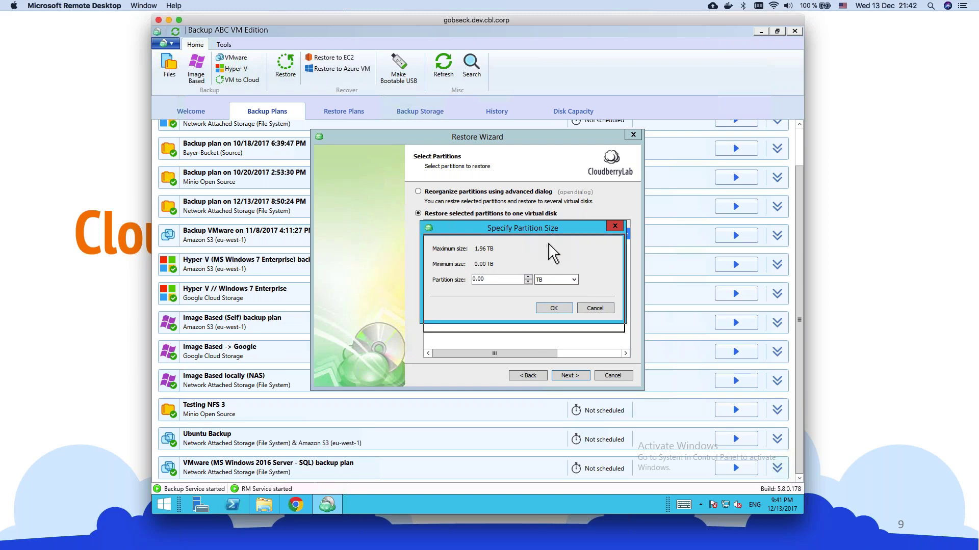
left_click(594, 320)
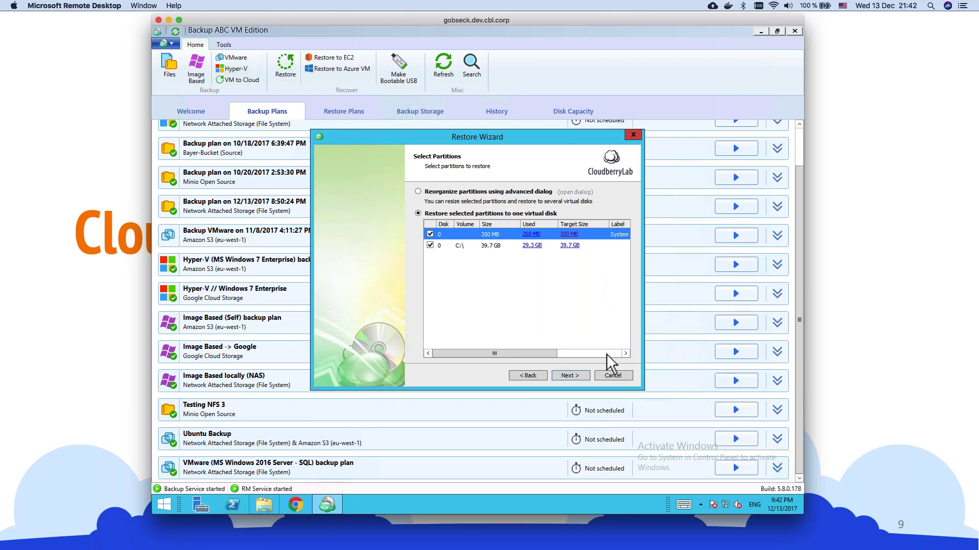
left_click(613, 375)
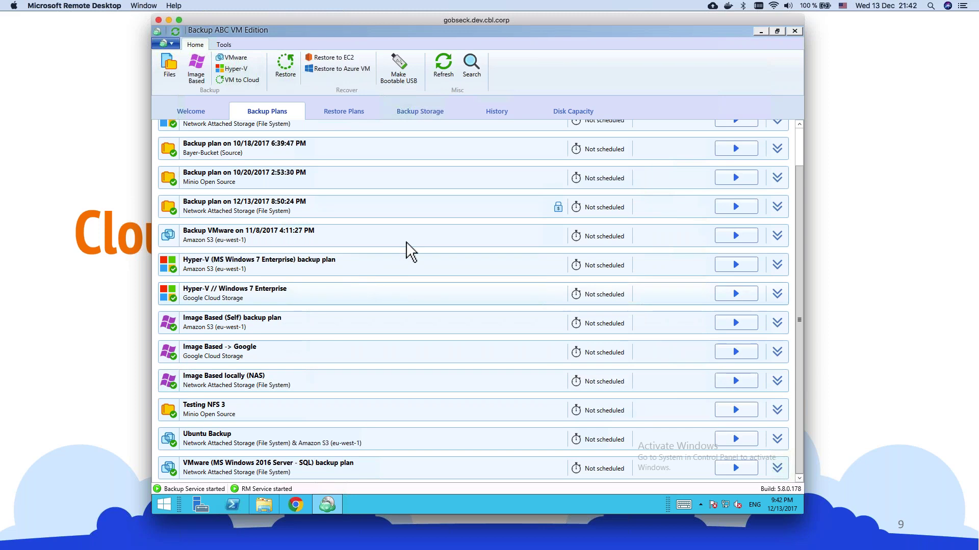
- Advance the presentation to the Q & A slide, and switch back to the Microsoft Remote Desktop session
left_click_drag(510, 20, 512, 25)
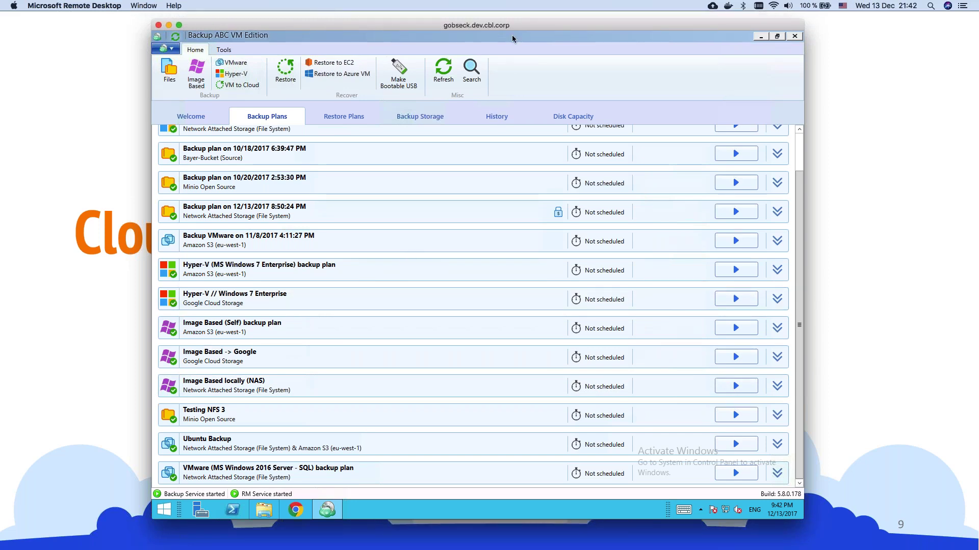
left_click(105, 190)
key("Right")
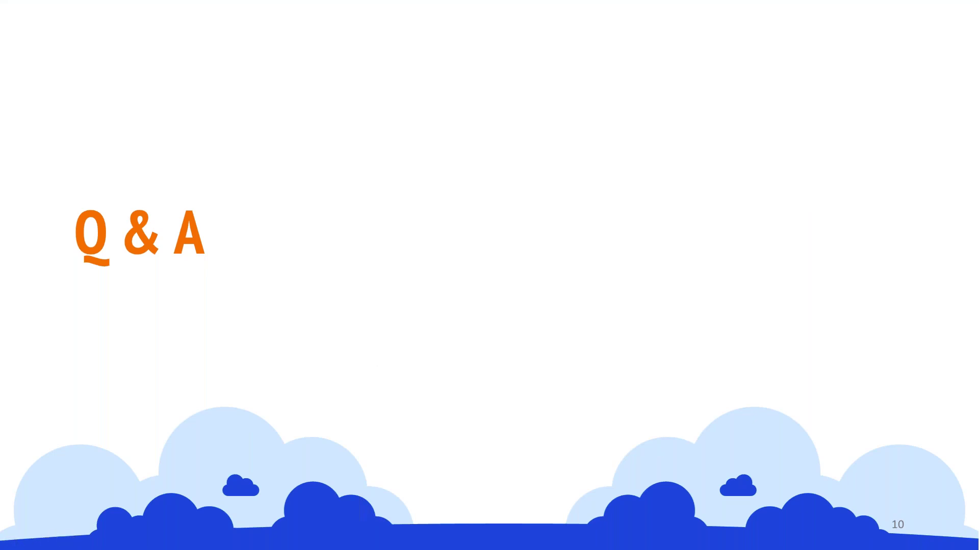
key("super+Tab")
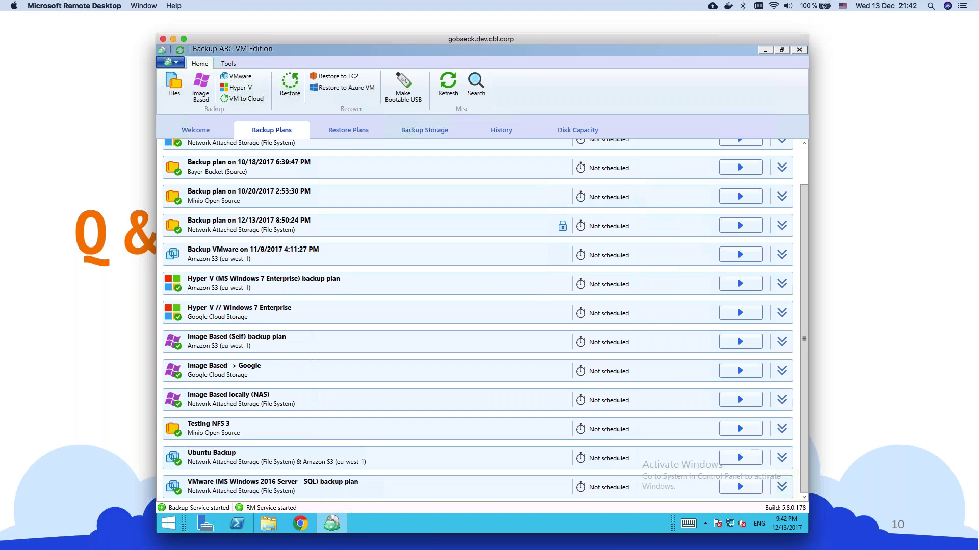